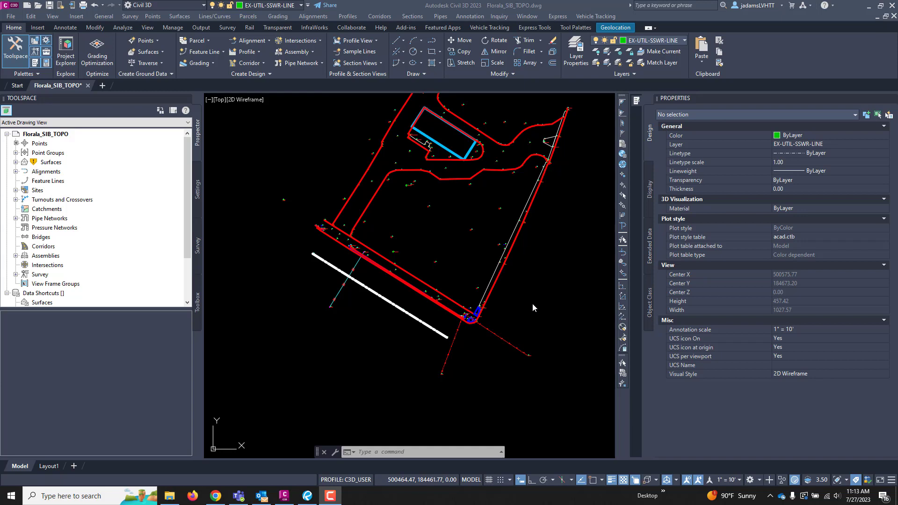
Step: Examine the survey database figures and the survey points and linework across the site
left_click(392, 349)
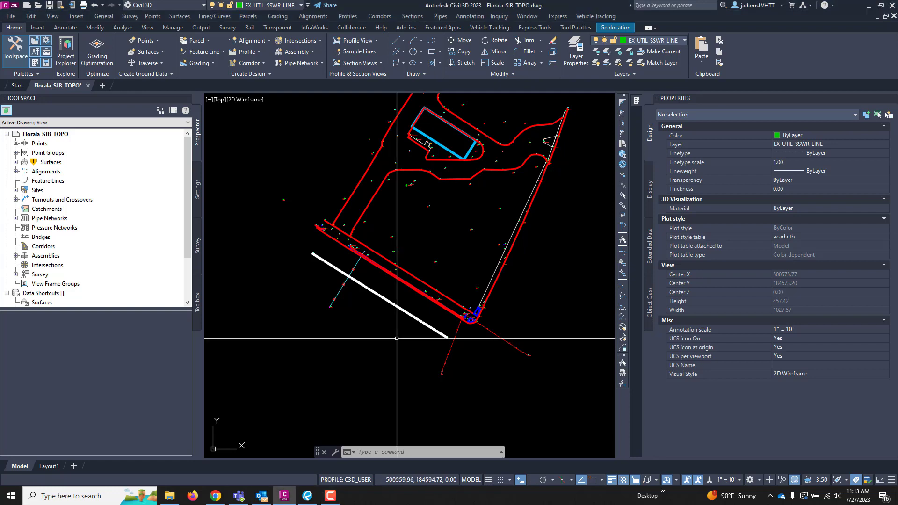
left_click(197, 245)
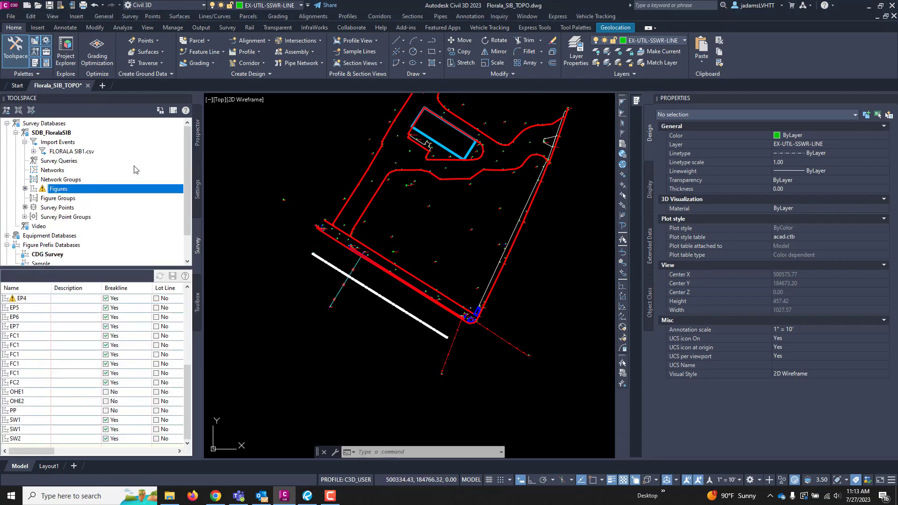
scroll(420, 185, "up", 6)
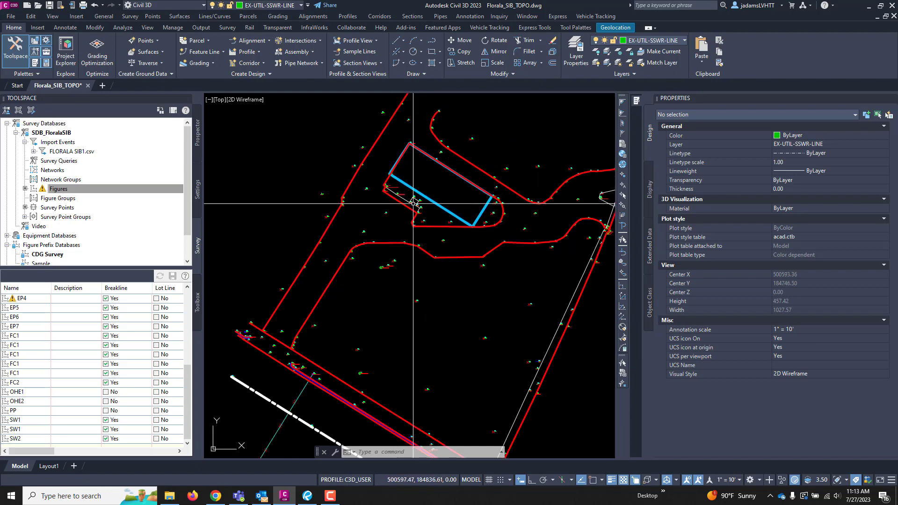
scroll(403, 236, "down", 2)
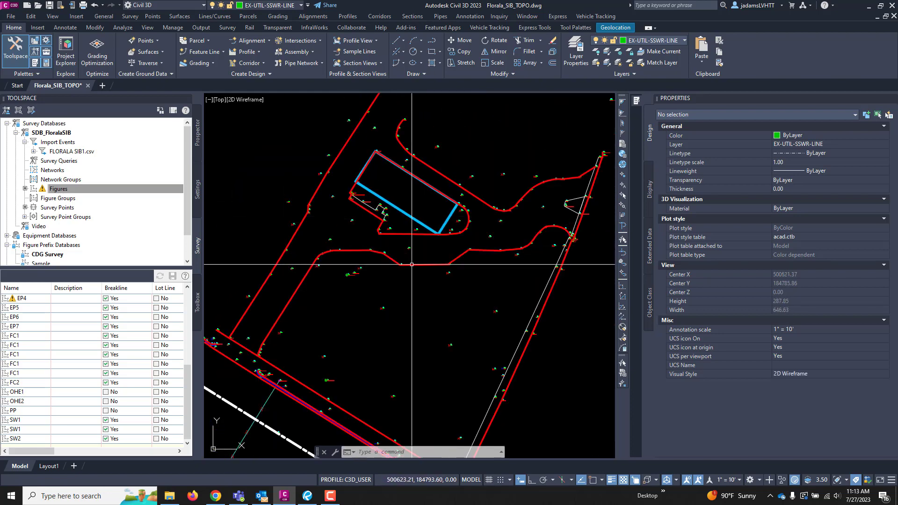
mouse_move(412, 265)
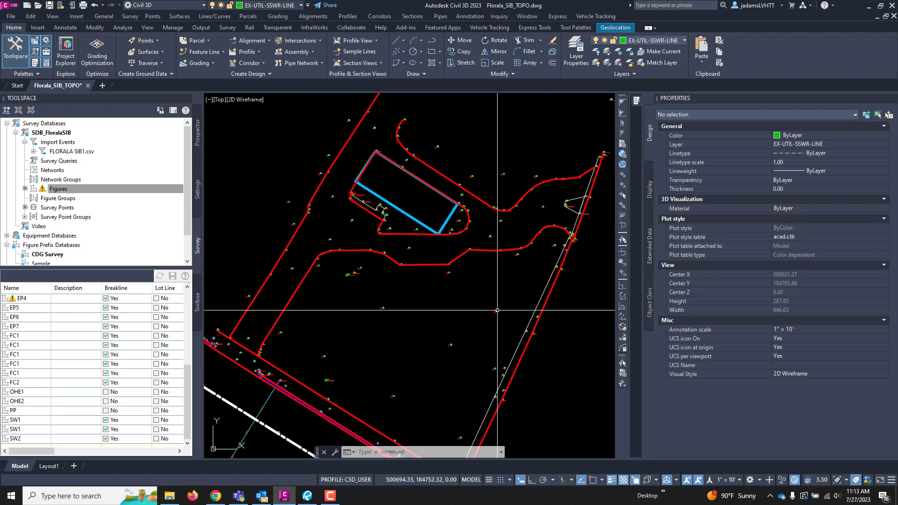
scroll(492, 215, "down", 2)
scroll(539, 219, "up", 2)
scroll(539, 220, "up", 1)
scroll(543, 219, "down", 4)
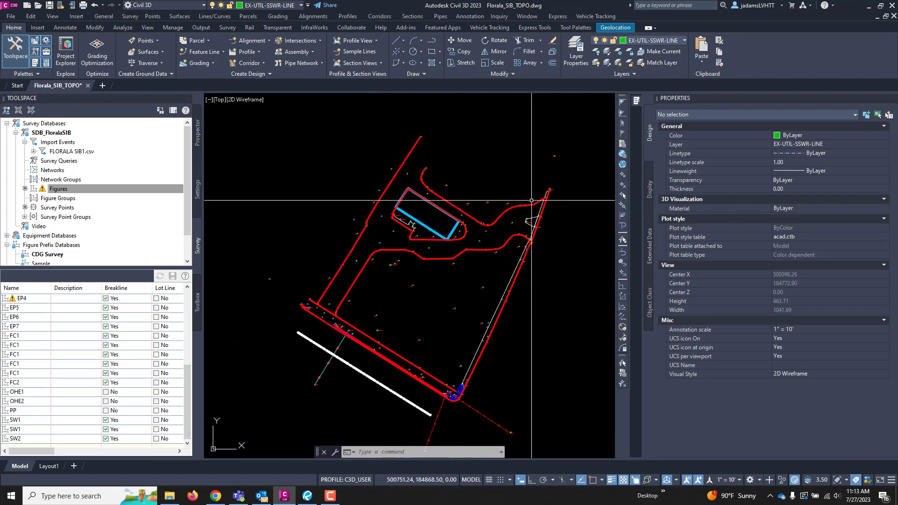
scroll(434, 347, "up", 3)
scroll(434, 347, "down", 2)
middle_click_drag(434, 348, 441, 313)
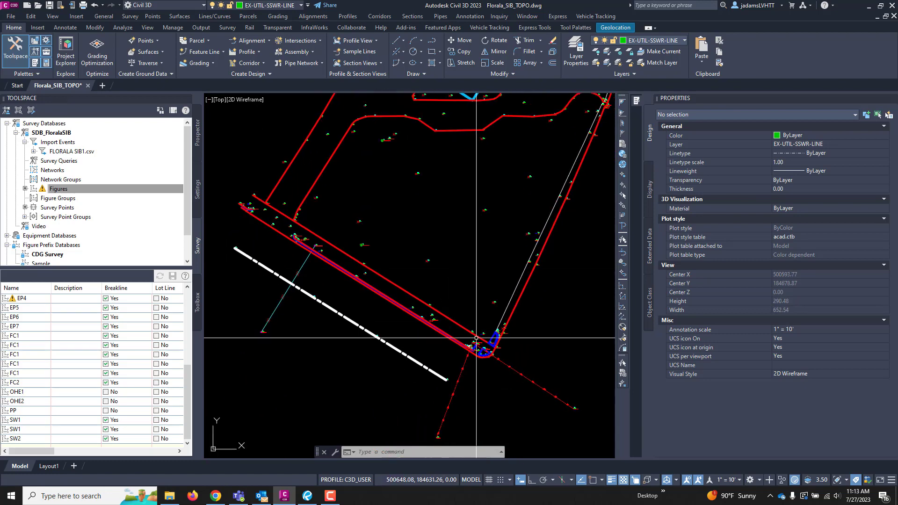
middle_click_drag(485, 256, 453, 310)
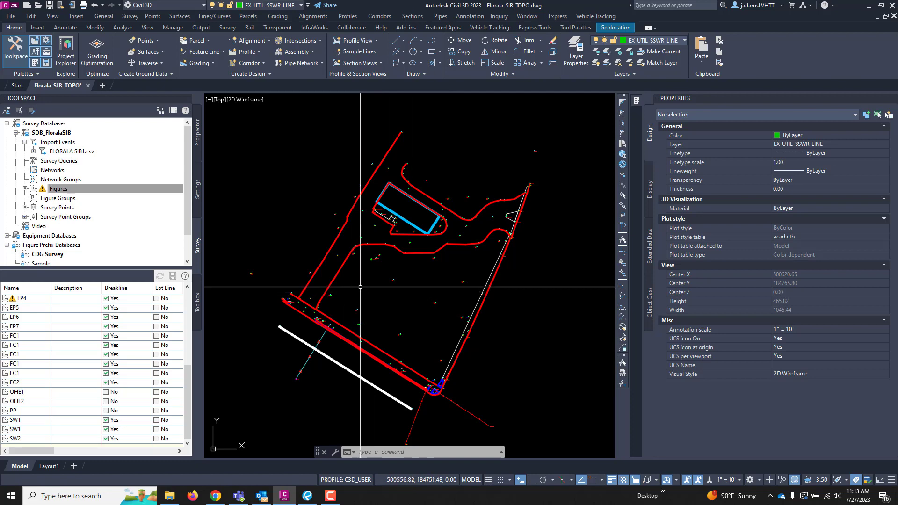
scroll(367, 278, "up", 4)
scroll(366, 278, "down", 2)
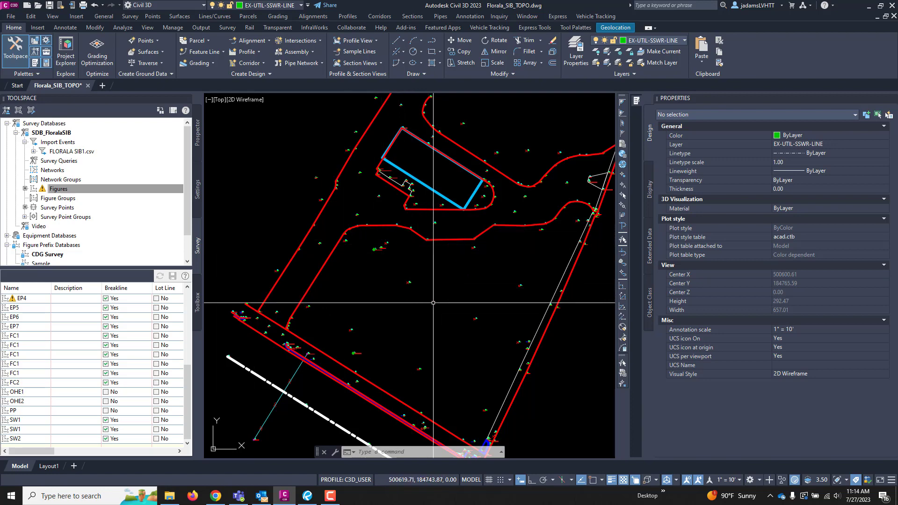
scroll(431, 301, "up", 7)
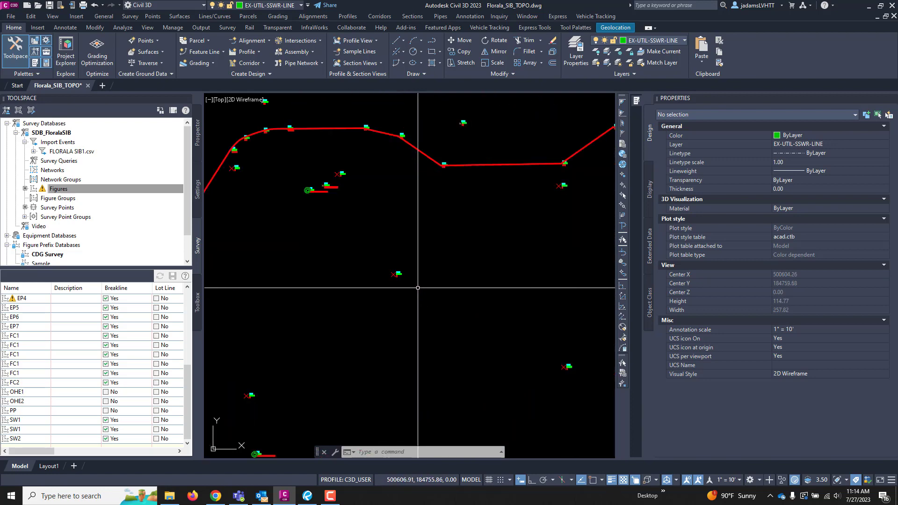
scroll(389, 235, "down", 3)
scroll(421, 304, "up", 2)
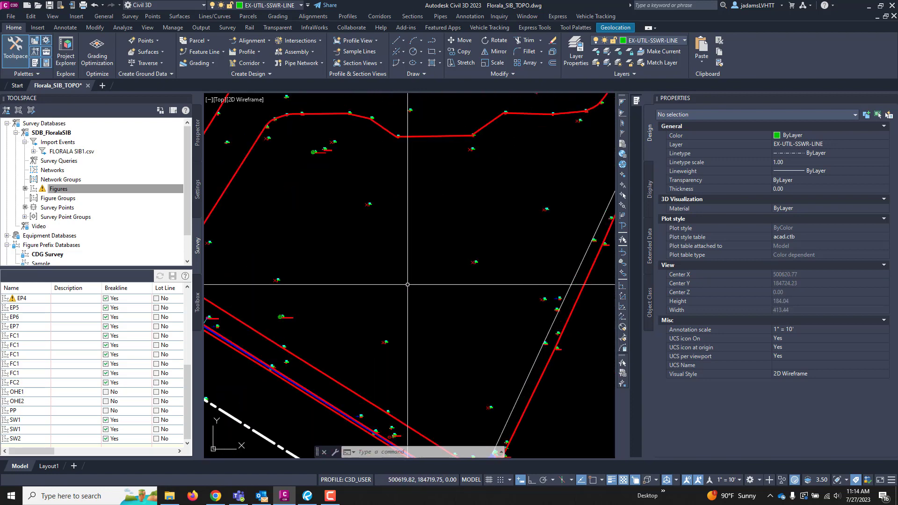
Step: Start a new TIN surface in the drawing and name it VIDEO SURFACE
left_click(198, 133)
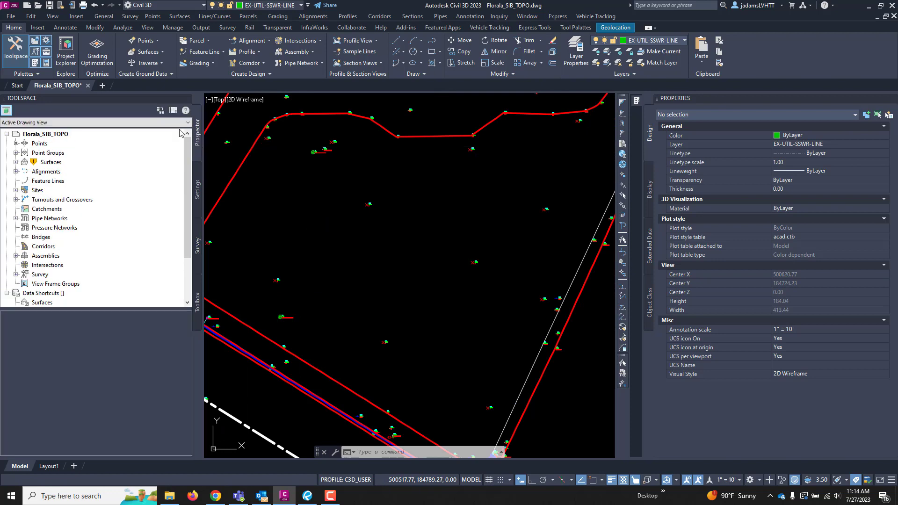
left_click(16, 162)
right_click(44, 162)
left_click(71, 163)
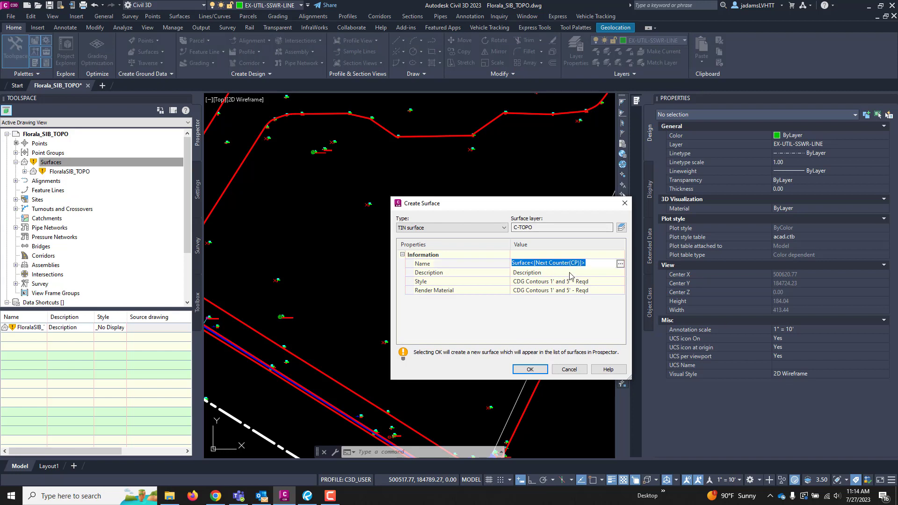
key("Caps_Lock")
key("BackSpace")
key("BackSpace")
key("BackSpace")
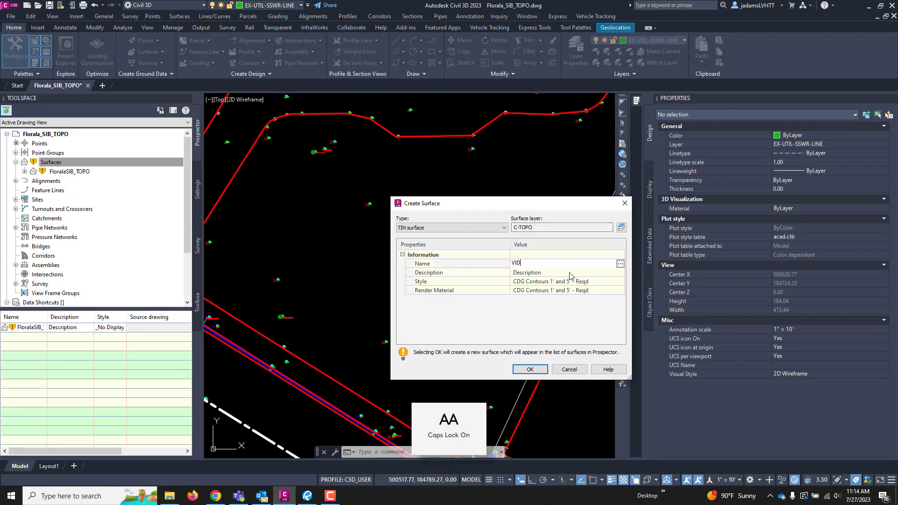
type("EO SURFACE")
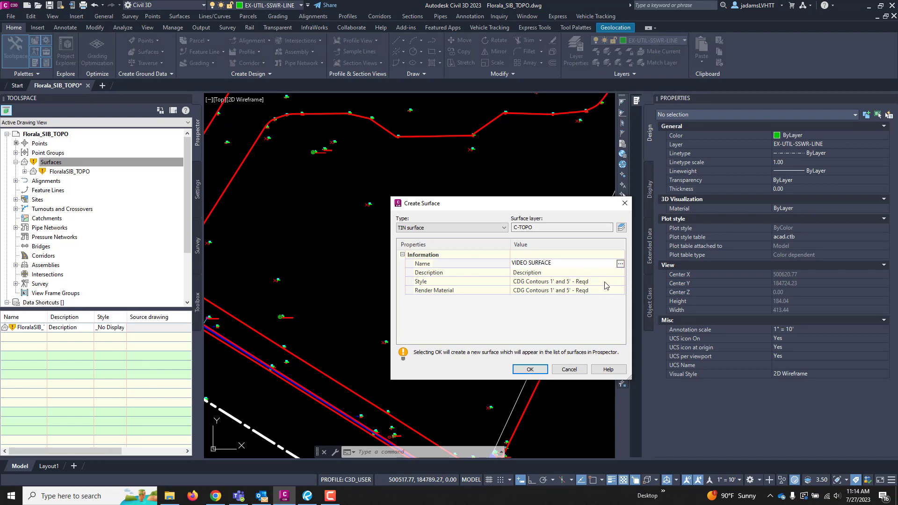
Step: Assign the CDG Contours 1' and 5' - Reqd style to the new surface and create it
left_click(620, 282)
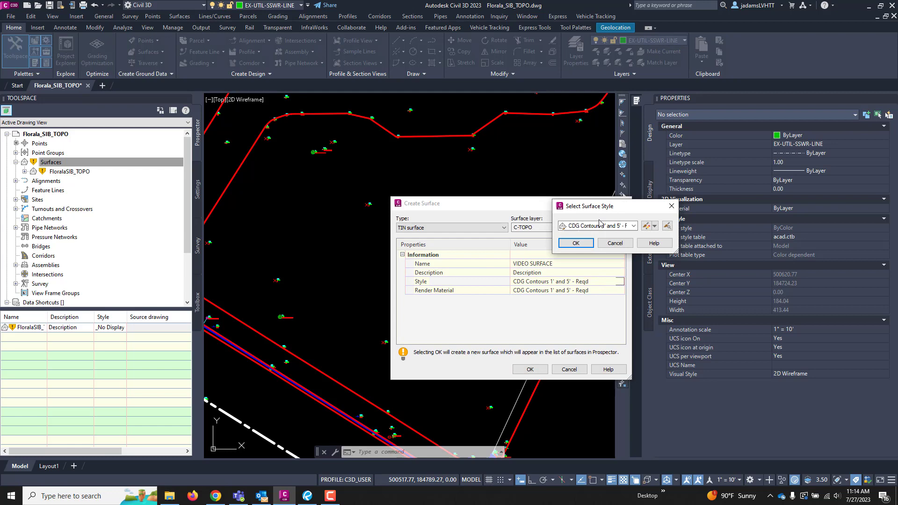
left_click(600, 225)
left_click(601, 250)
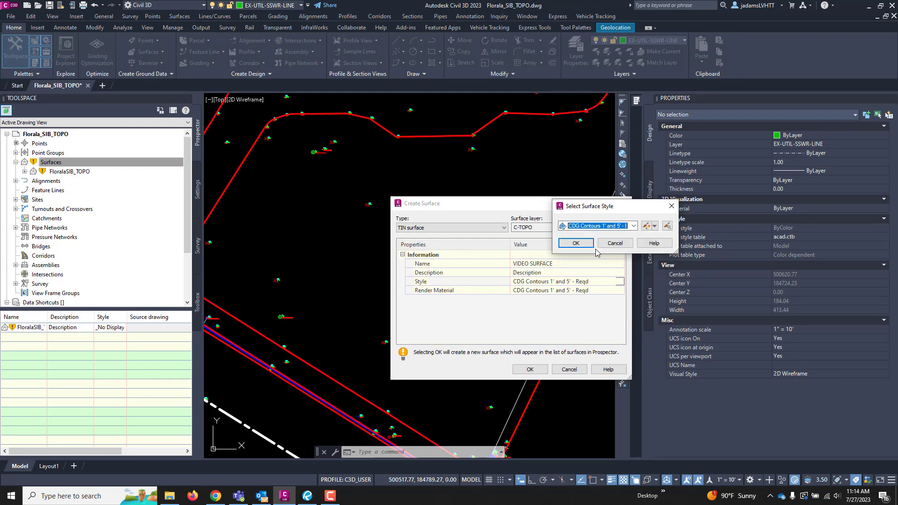
left_click(584, 247)
left_click(530, 370)
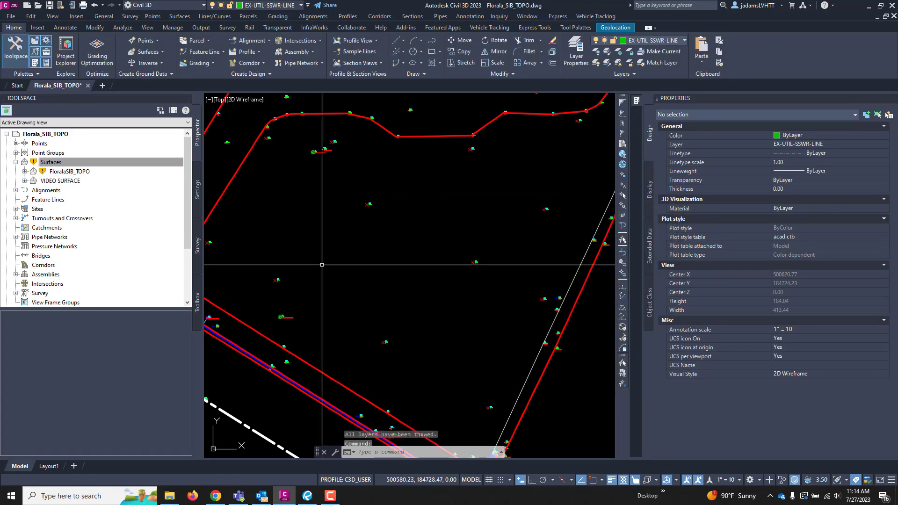
Step: Expand the VIDEO SURFACE definition and select its point groups entry
left_click(25, 181)
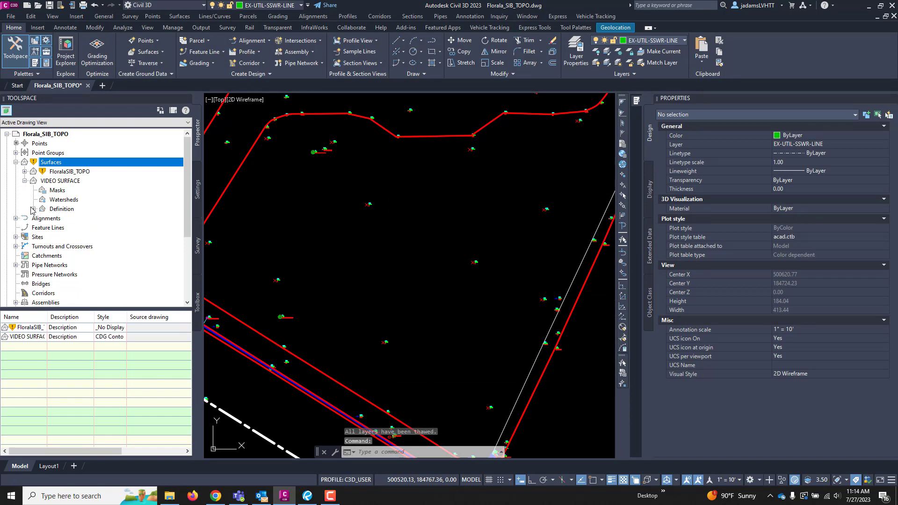
left_click(33, 209)
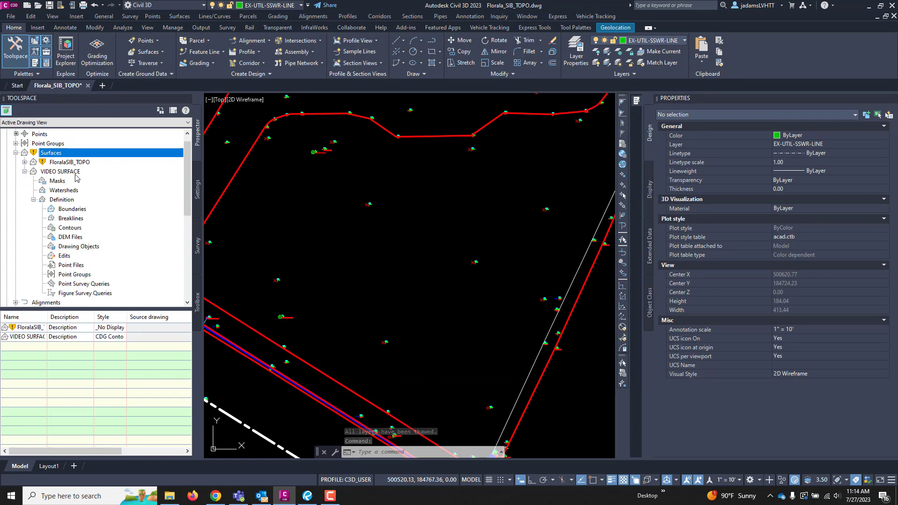
left_click(75, 265)
left_click(82, 275)
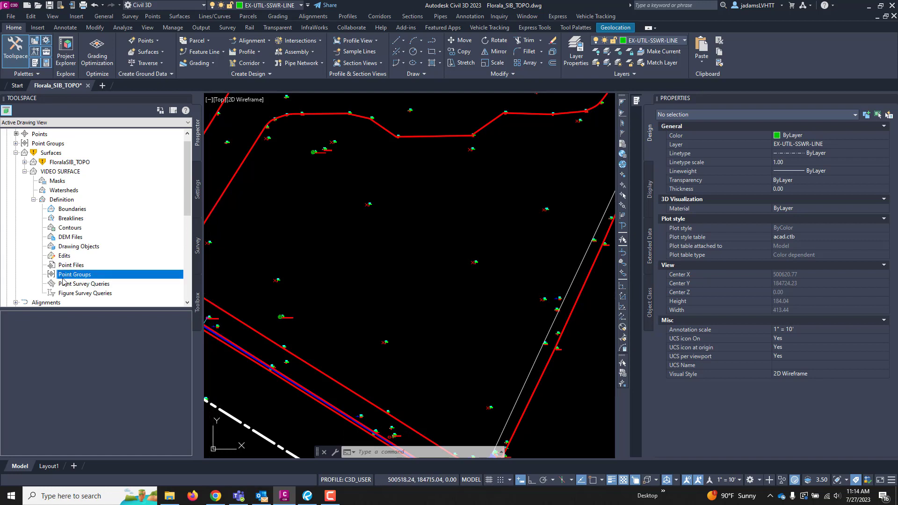
left_click_drag(62, 280, 67, 282)
Step: Check the drawing's point groups and add the _All Points group to the VIDEO SURFACE definition
left_click(16, 144)
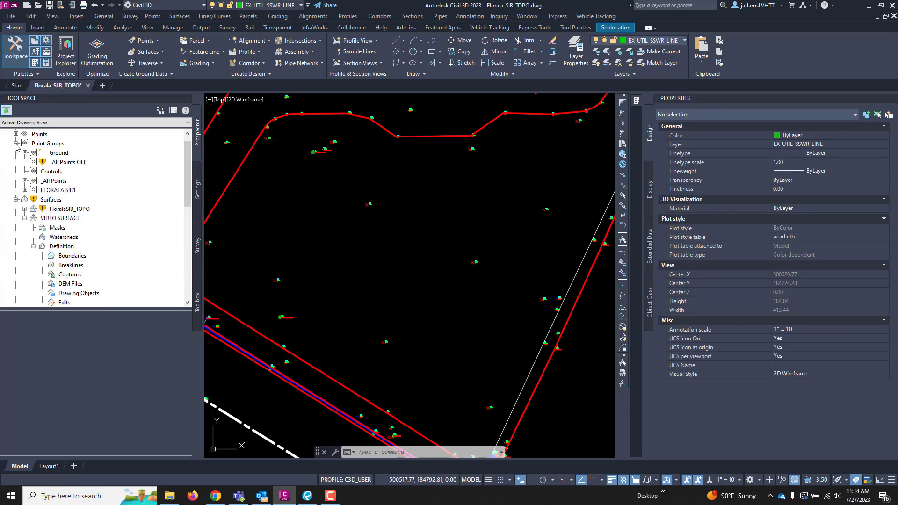
left_click(60, 182)
left_click(74, 162)
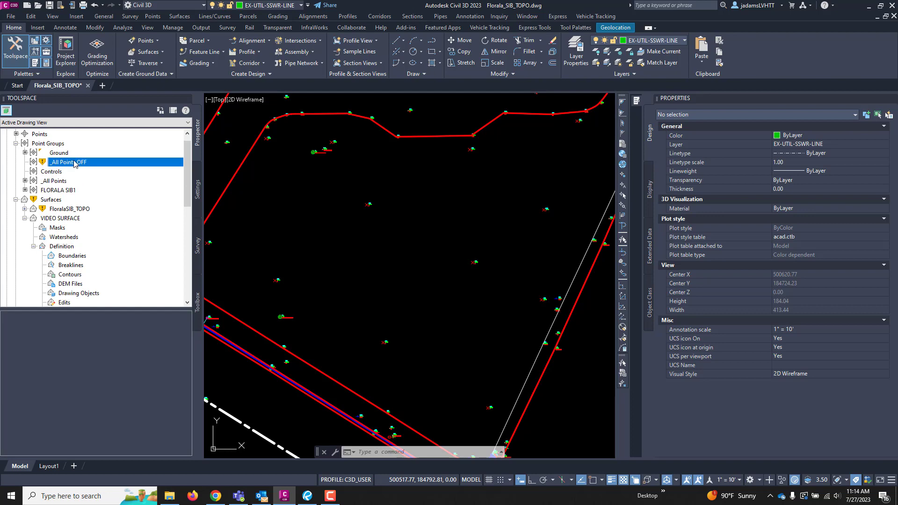
left_click(55, 183)
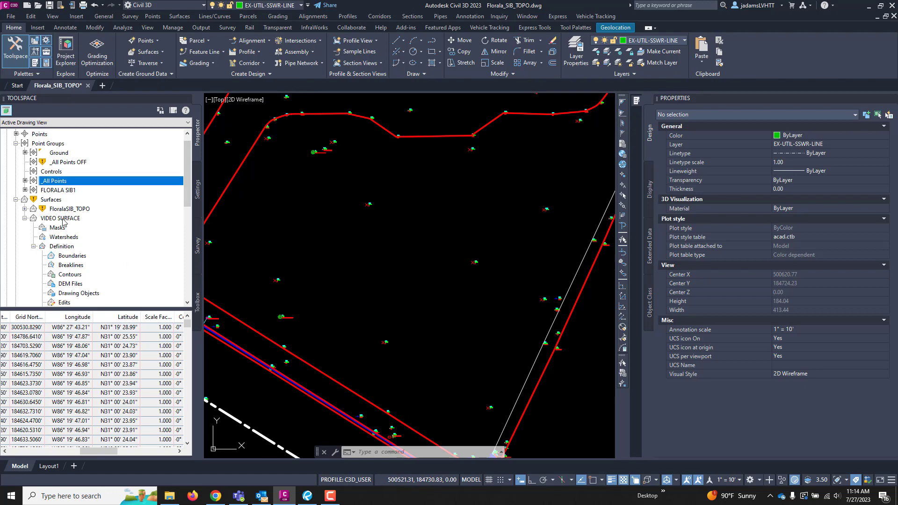
scroll(64, 222, "down", 2)
left_click(75, 266)
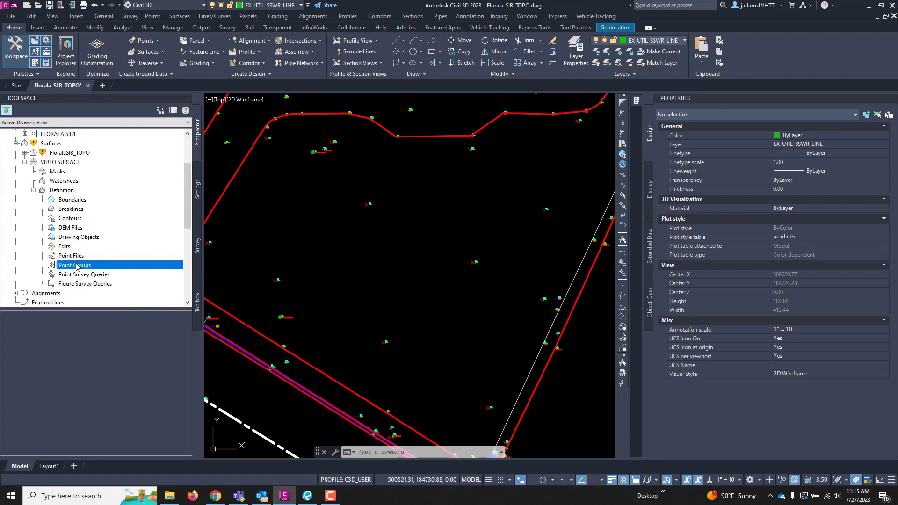
left_click(103, 269)
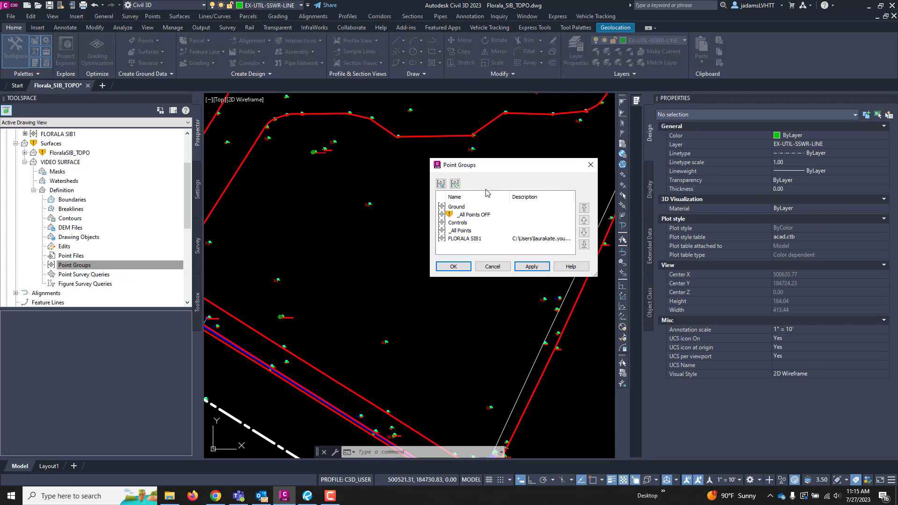
left_click(463, 270)
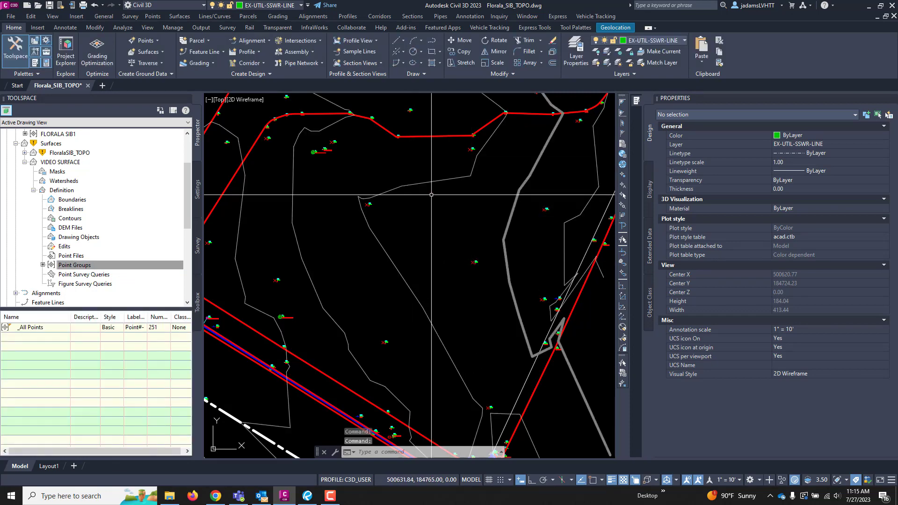
Step: Inspect the surface contours across the site and closely around points 1056 and 1062 near the southern road corner
scroll(438, 262, "down", 3)
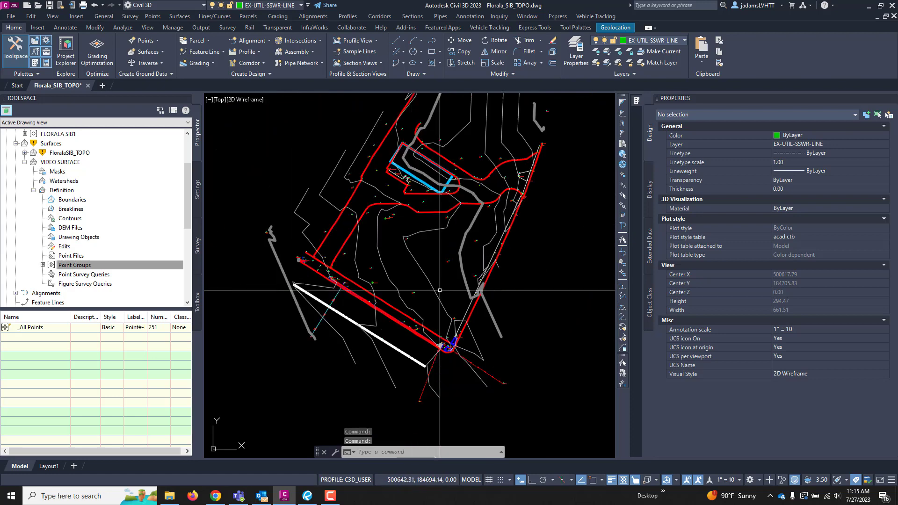
middle_click_drag(435, 214, 424, 251)
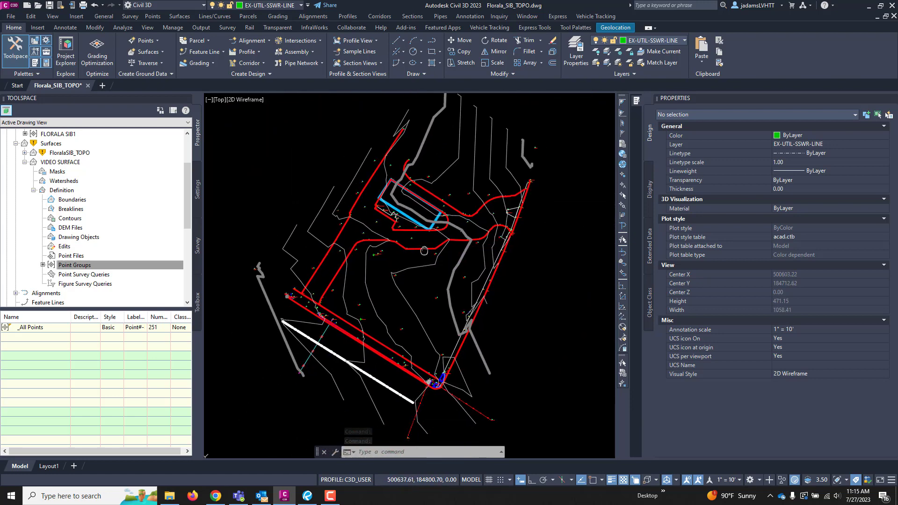
scroll(467, 383, "up", 3)
scroll(468, 383, "down", 3)
scroll(468, 383, "up", 2)
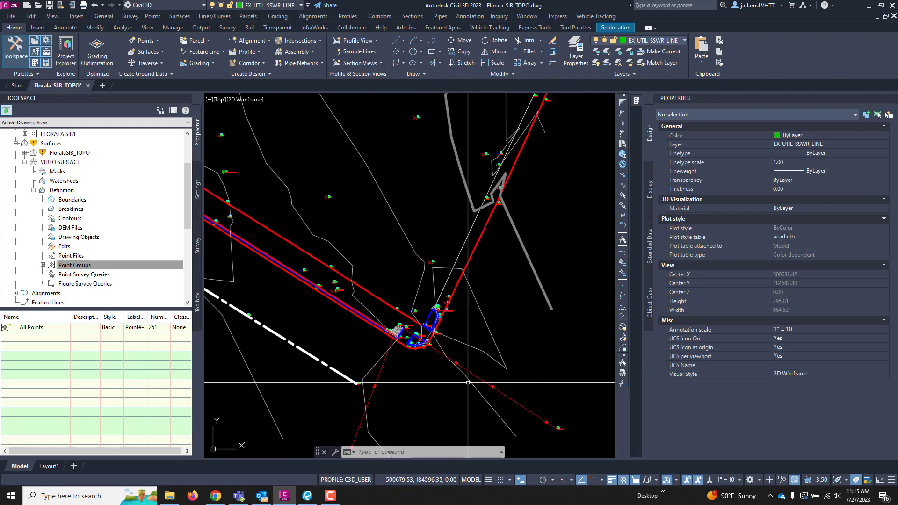
scroll(391, 333, "up", 12)
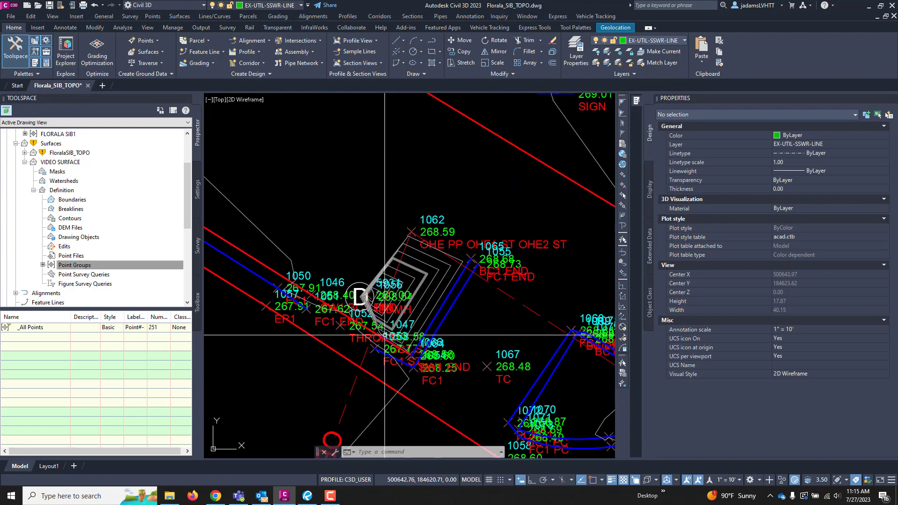
scroll(385, 335, "up", 2)
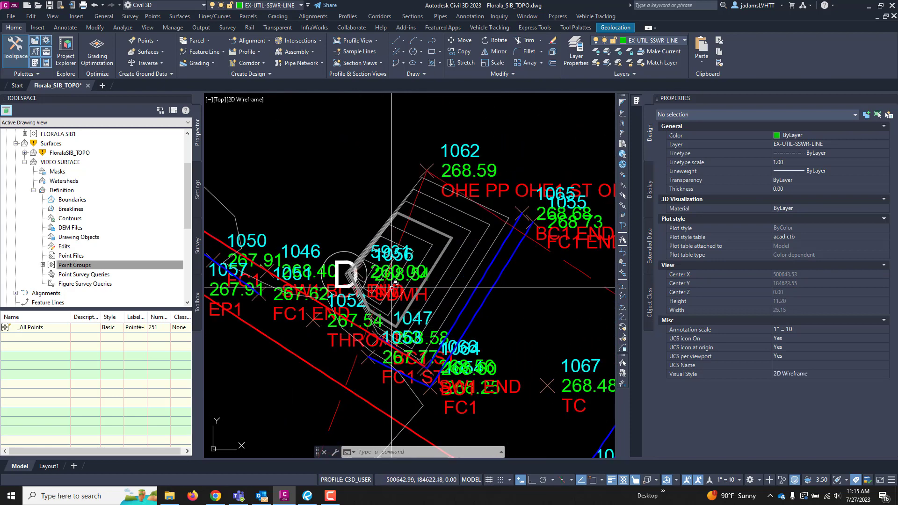
mouse_move(392, 288)
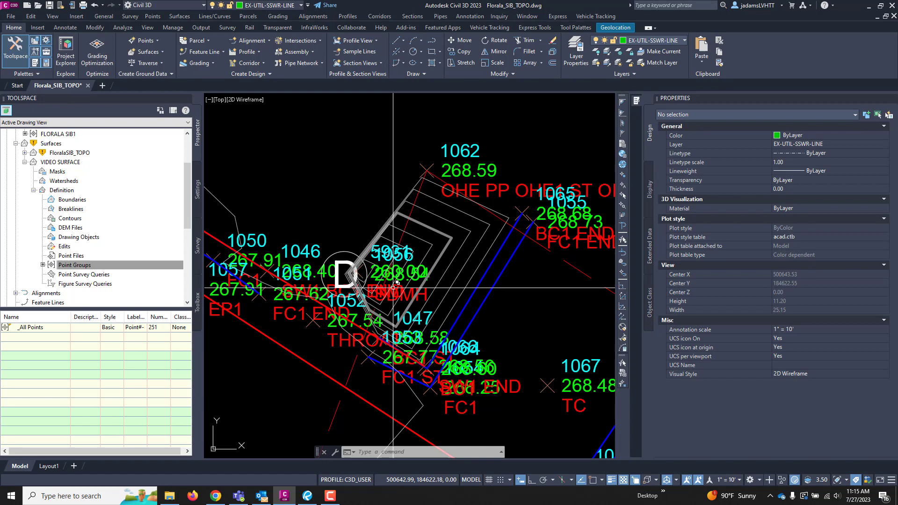
scroll(393, 286, "down", 6)
scroll(410, 282, "up", 6)
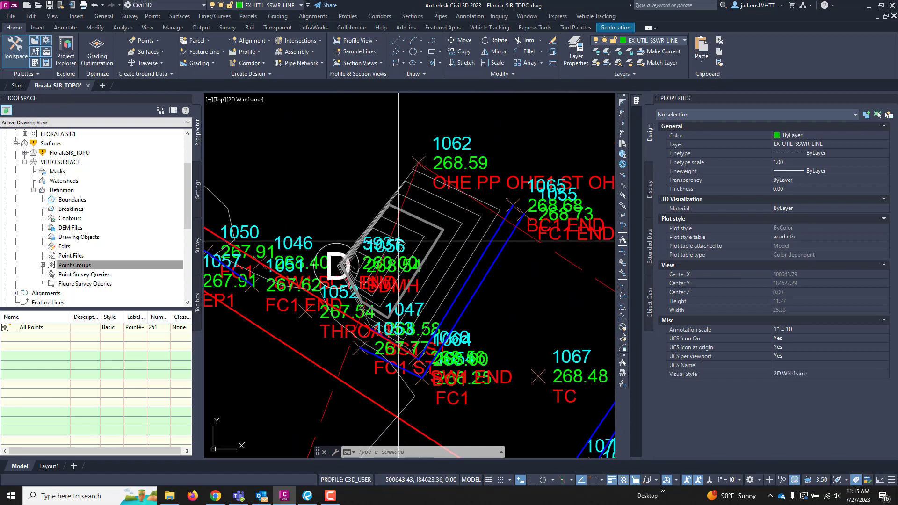
scroll(410, 299, "down", 2)
scroll(405, 306, "down", 10)
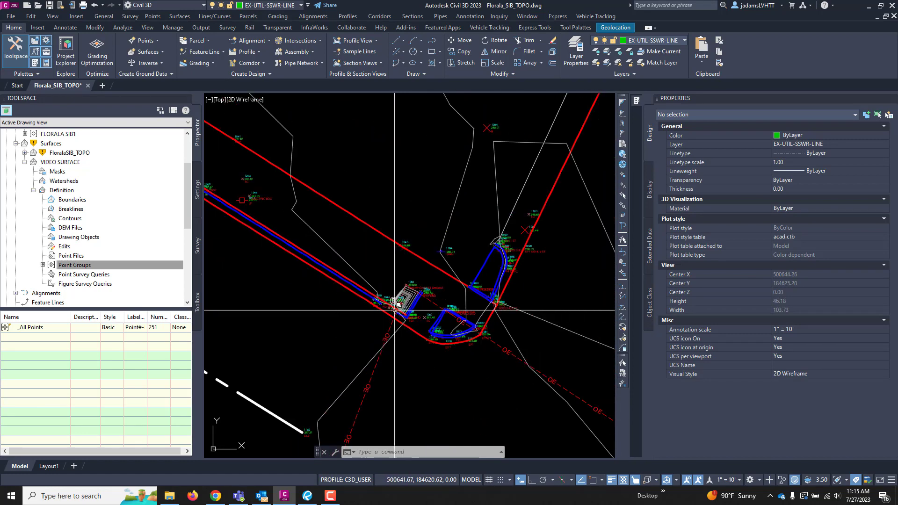
Step: Set the drawing's annotation scale to 1" = 5' to shrink the overlapping point labels near the southern road corner
scroll(404, 380, "down", 2)
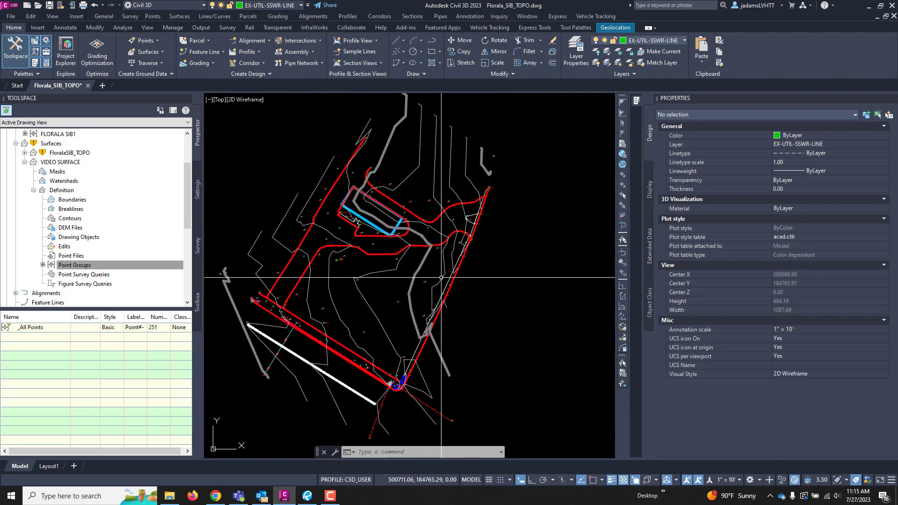
scroll(356, 299, "up", 2)
middle_click_drag(338, 307, 416, 254)
scroll(408, 360, "up", 7)
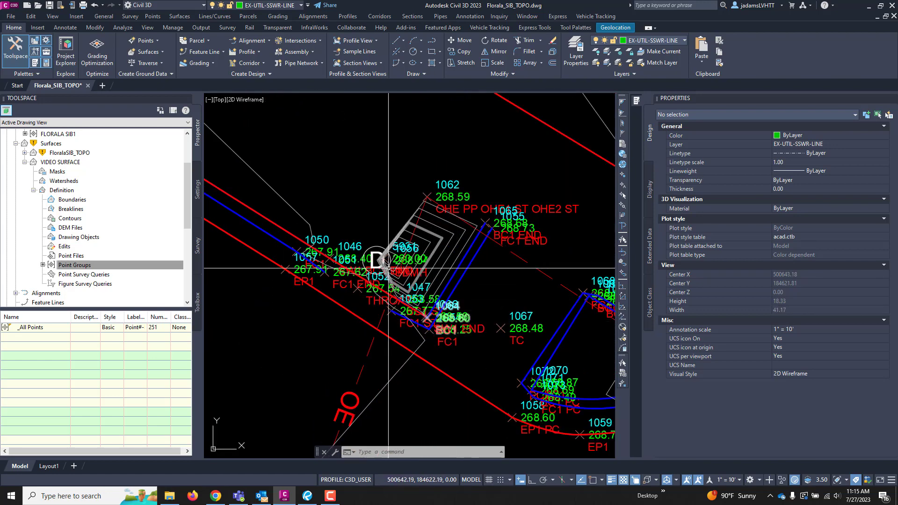
scroll(380, 264, "up", 5)
left_click(727, 483)
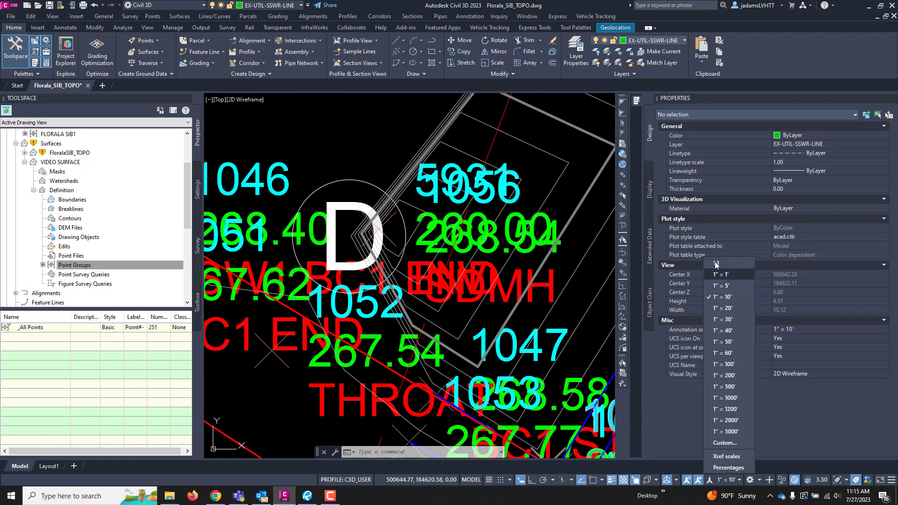
left_click(727, 287)
Step: Select point 5931 beside the storm manhole, inspect its properties and the surrounding contours, and clear the selection
scroll(397, 276, "up", 2)
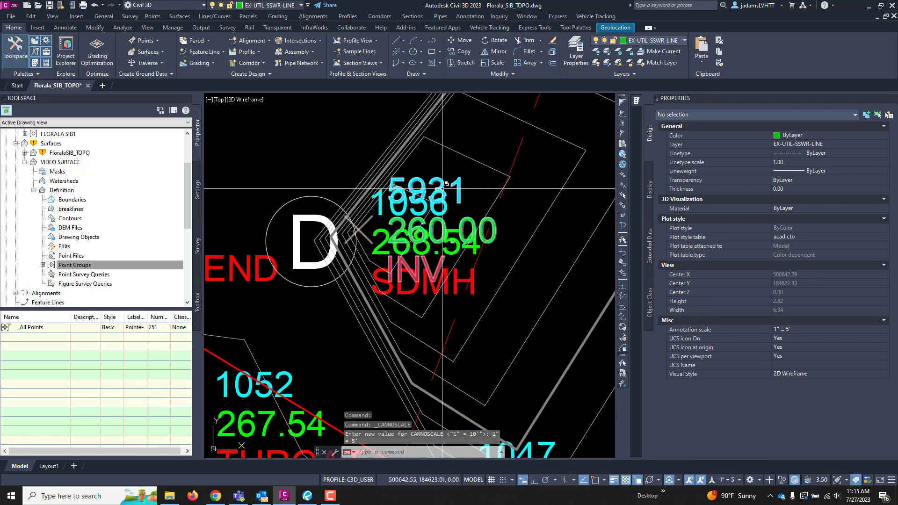
left_click(414, 261)
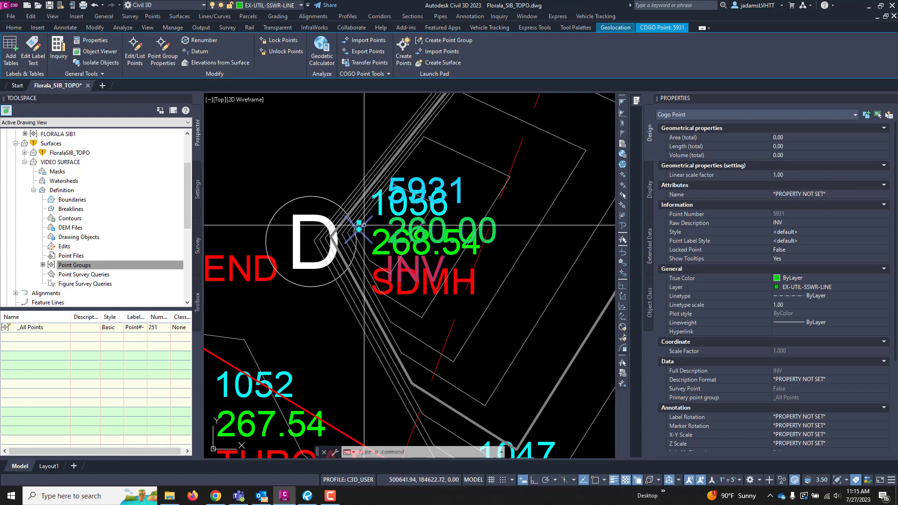
scroll(361, 227, "down", 5)
mouse_move(342, 256)
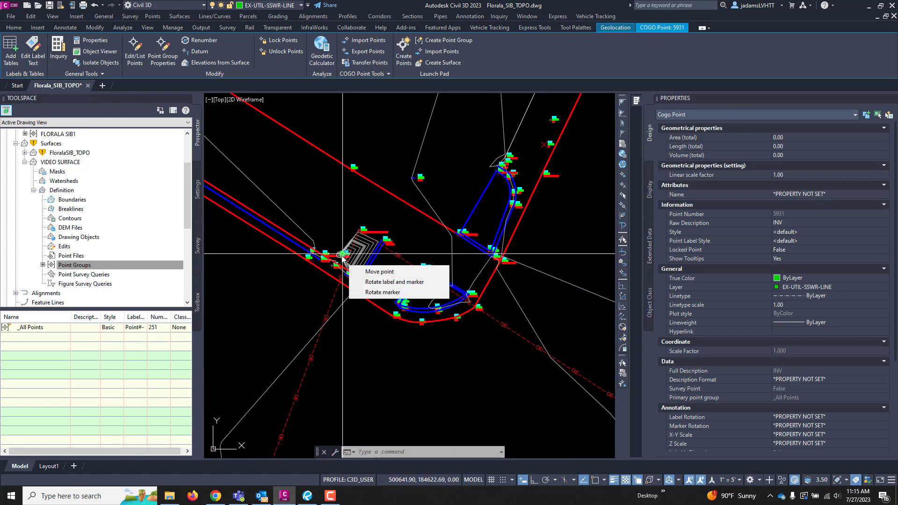
scroll(342, 255, "up", 5)
key("Escape")
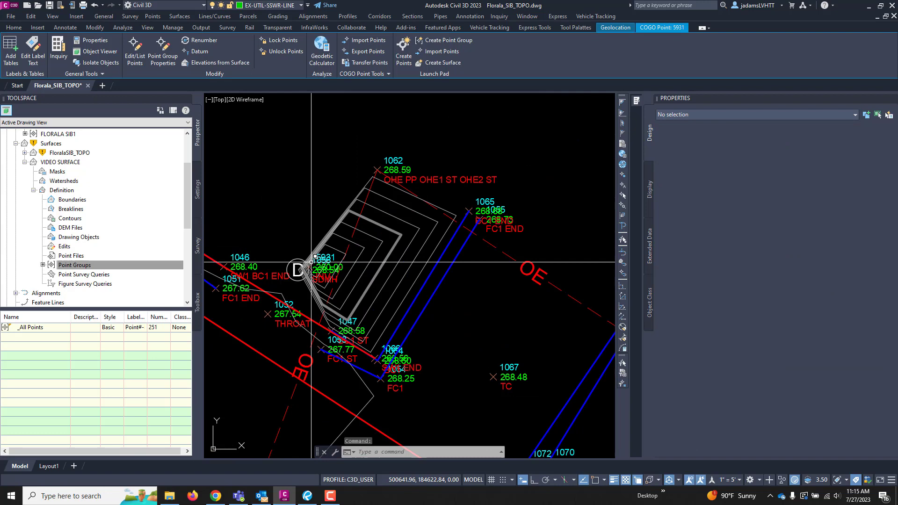
scroll(311, 262, "up", 2)
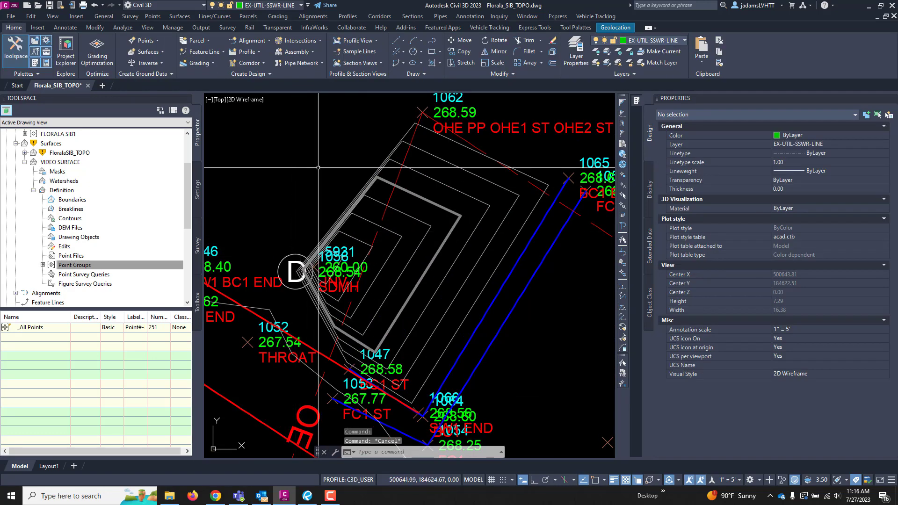
Step: Create a point group named TOPO with the description "for use in creating surface" and the Point#-Elevation-Description label style
scroll(46, 169, "up", 3)
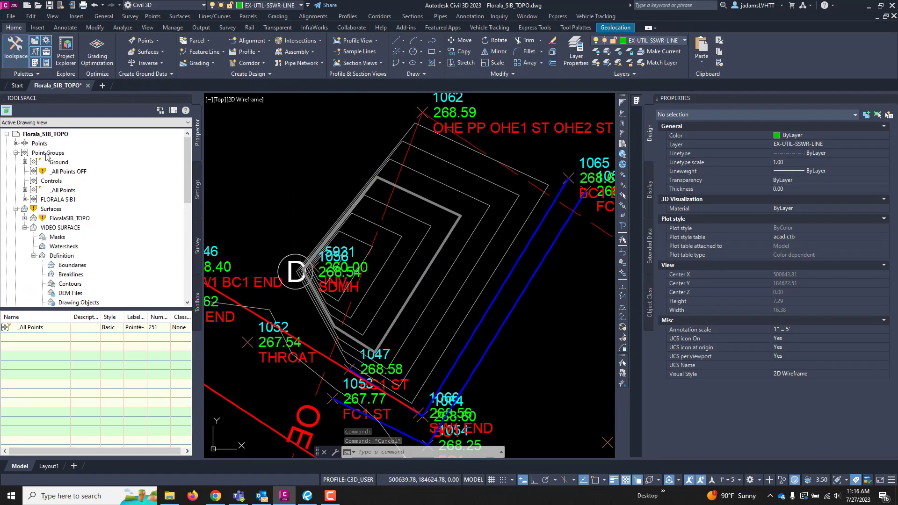
left_click(47, 153)
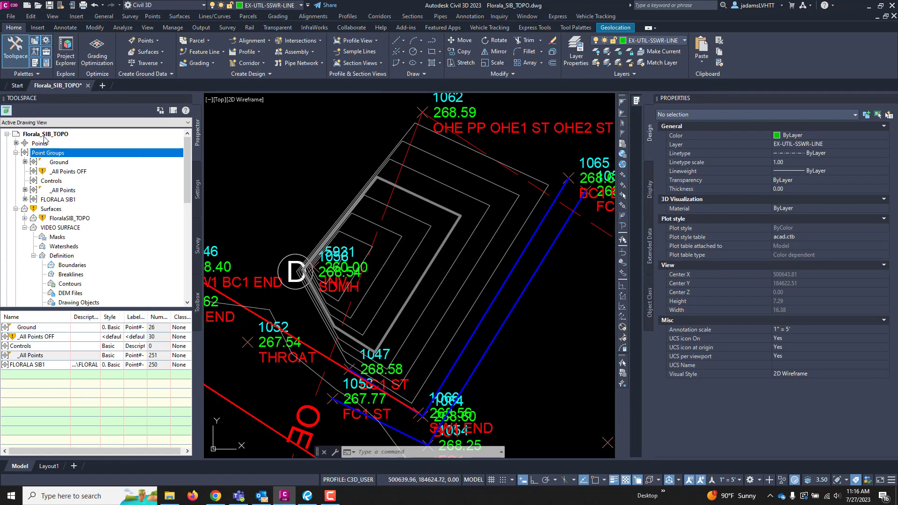
right_click(62, 158)
left_click(86, 160)
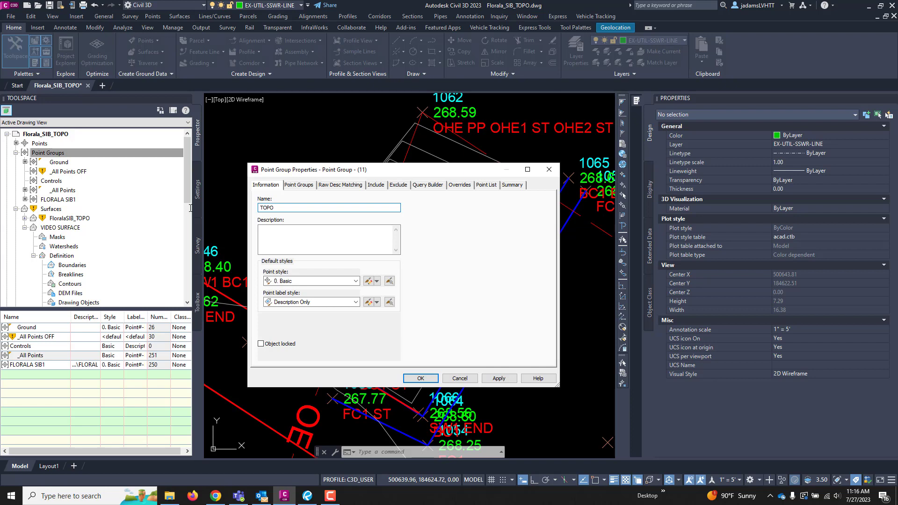
key("Caps_Lock")
key("Tab")
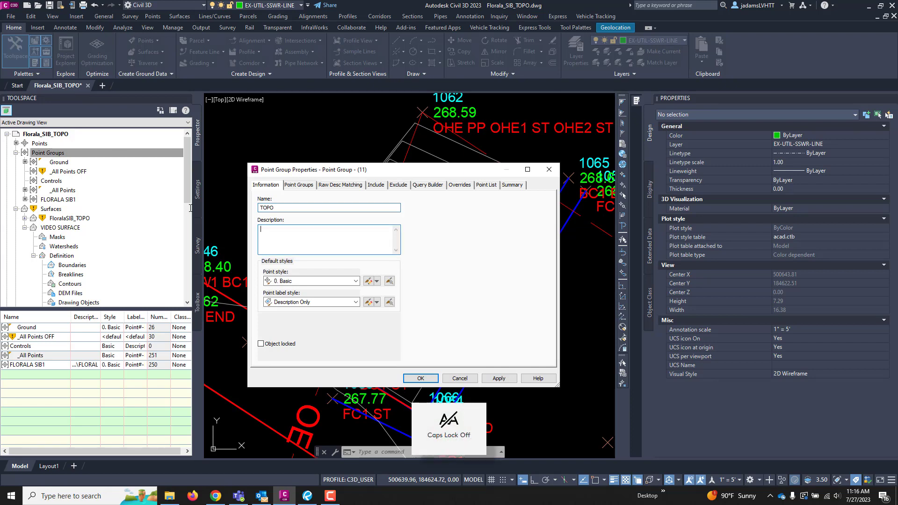
type("for use in creating surface")
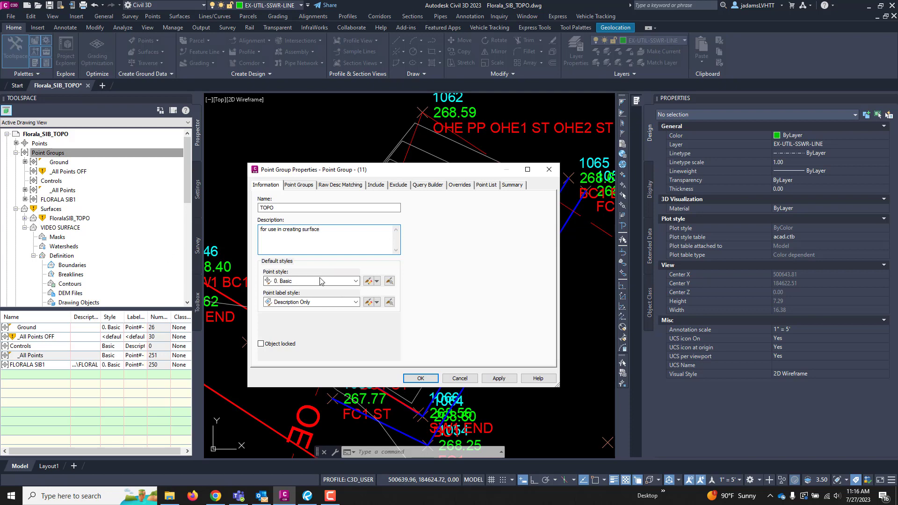
left_click(337, 303)
left_click(325, 356)
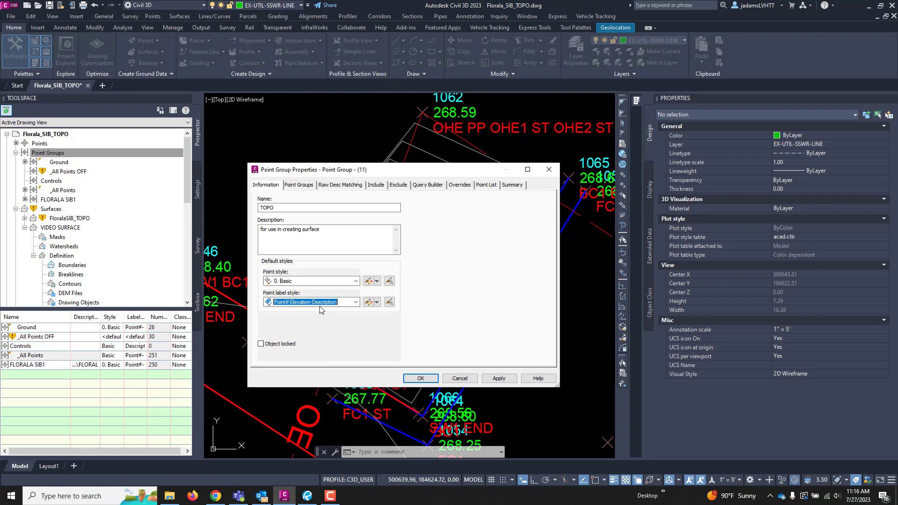
left_click(421, 379)
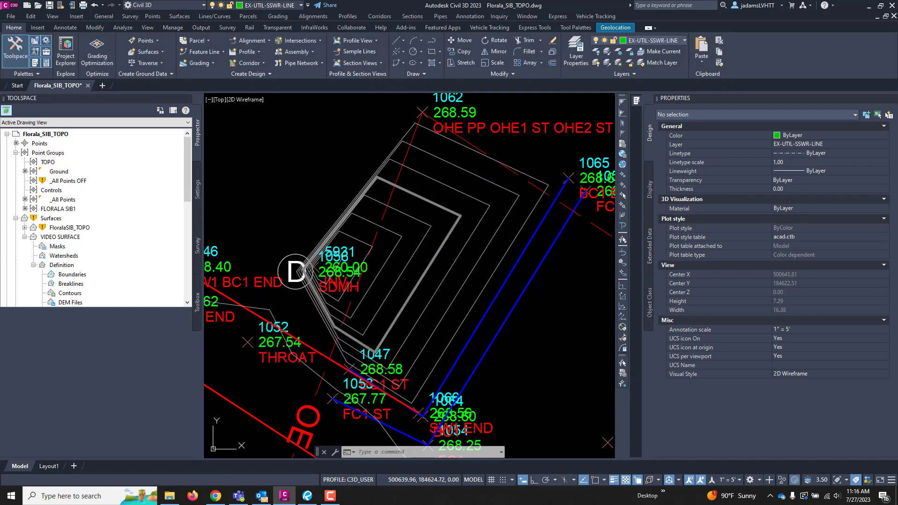
Step: Set the TOPO point group to include all points, after checking the overlapping points 1056 and 5931 at the manhole
scroll(309, 269, "down", 8)
scroll(351, 264, "up", 4)
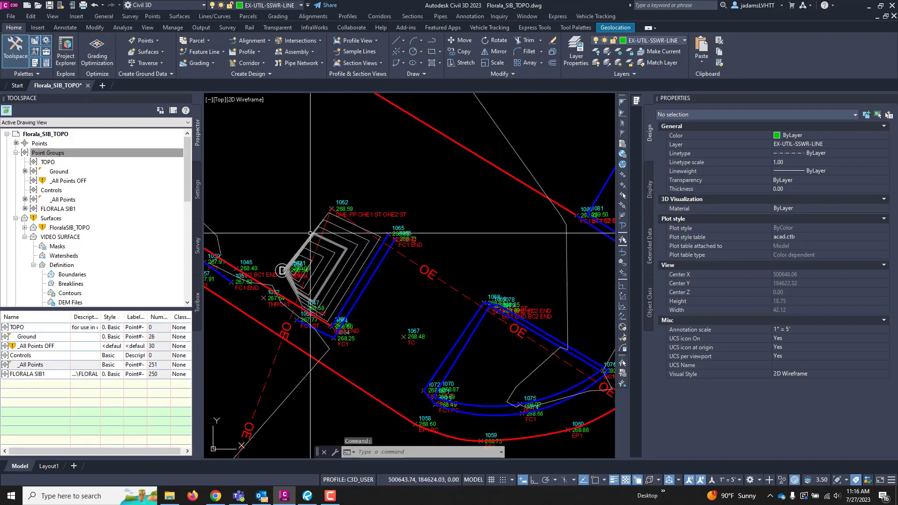
scroll(348, 332, "down", 8)
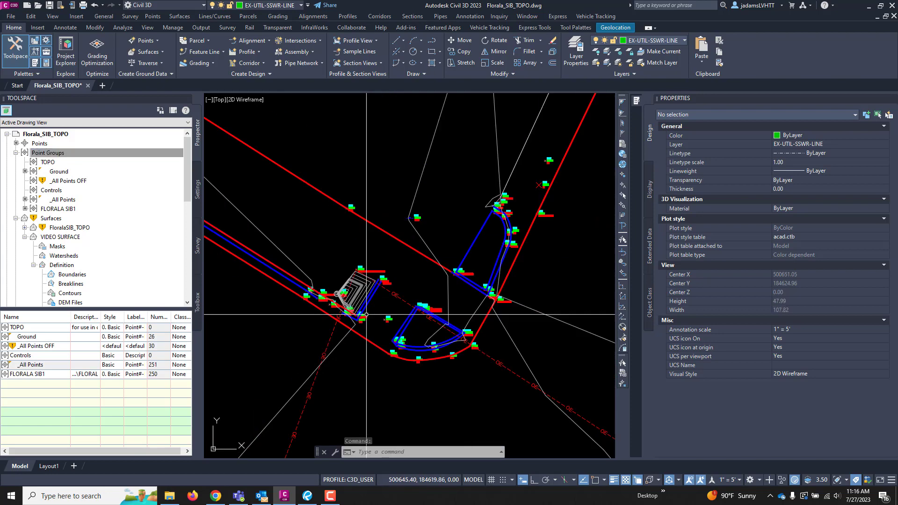
scroll(361, 273, "up", 14)
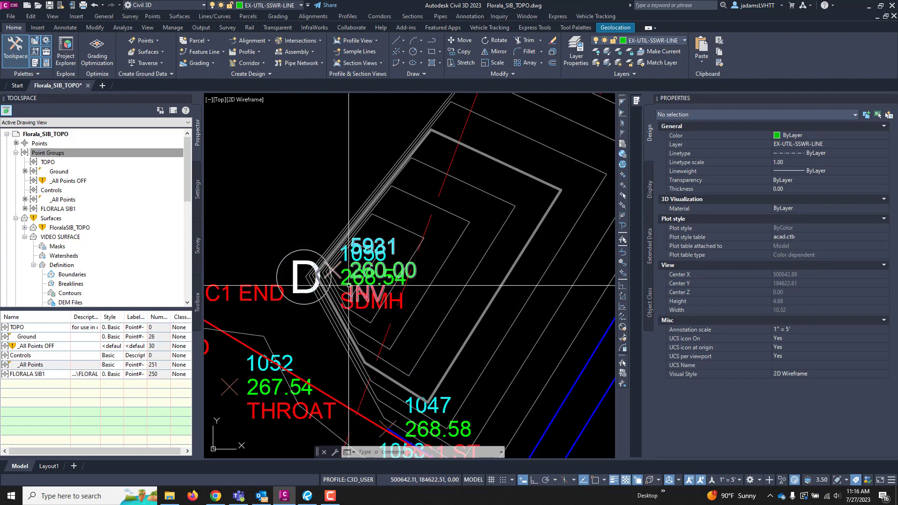
scroll(342, 287, "up", 4)
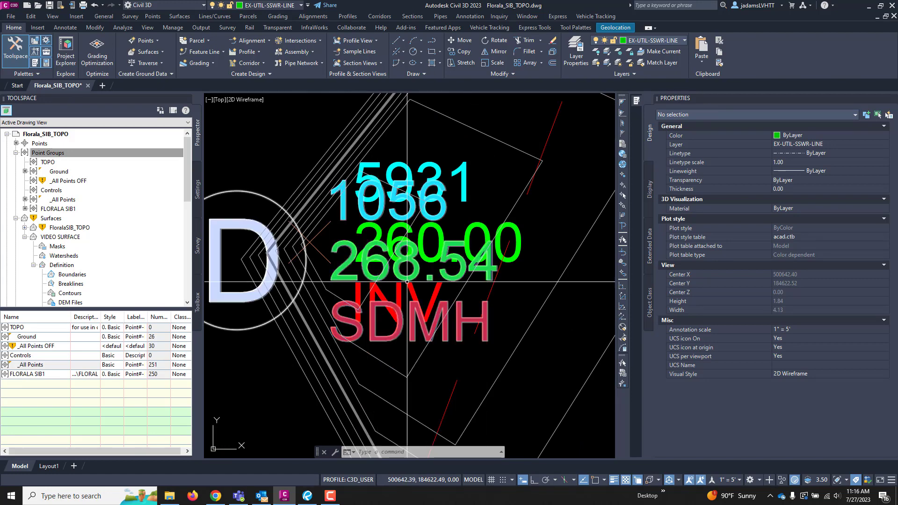
scroll(384, 309, "down", 6)
right_click(51, 164)
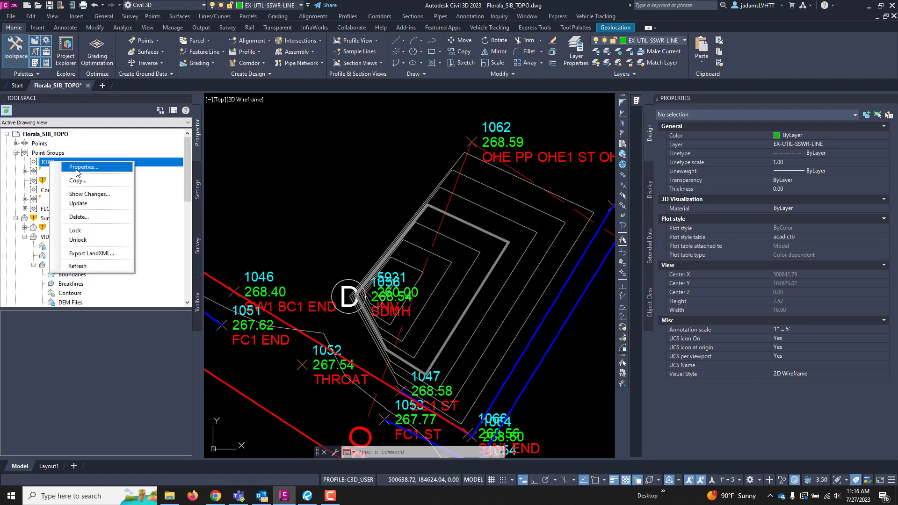
left_click(77, 168)
left_click(377, 185)
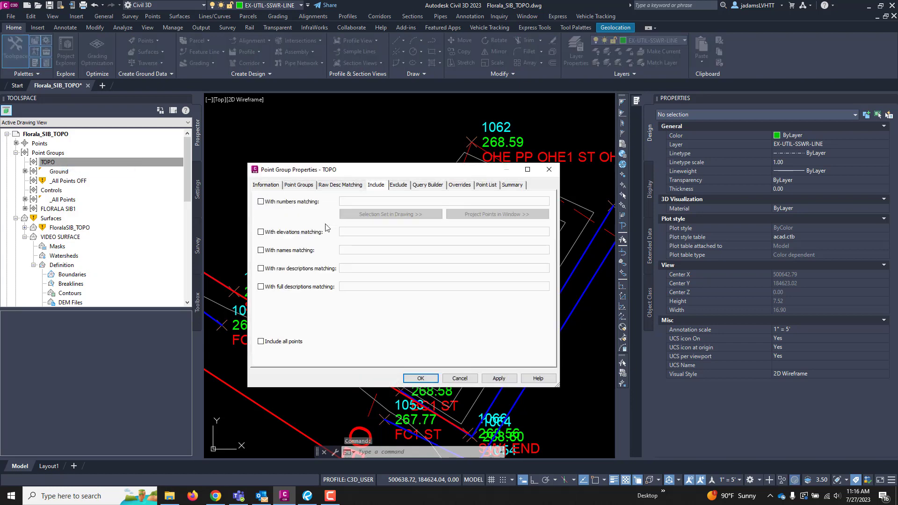
left_click(261, 342)
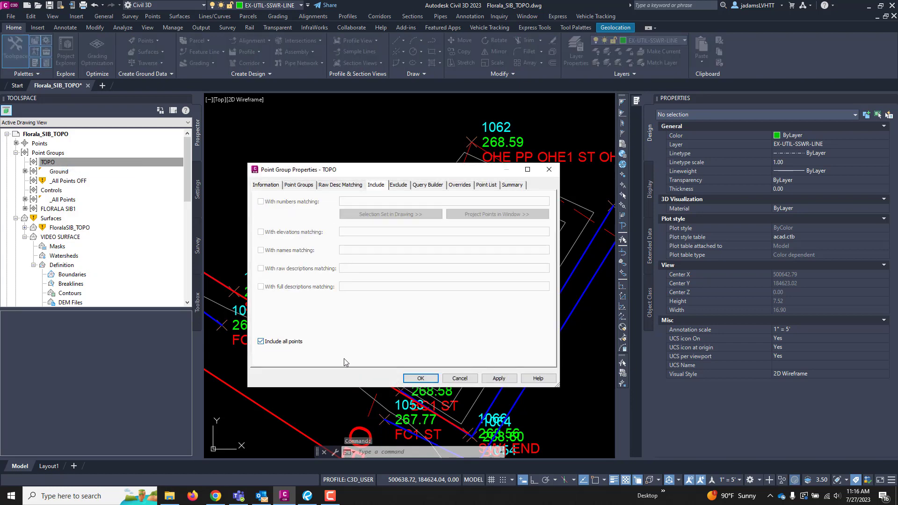
left_click(420, 379)
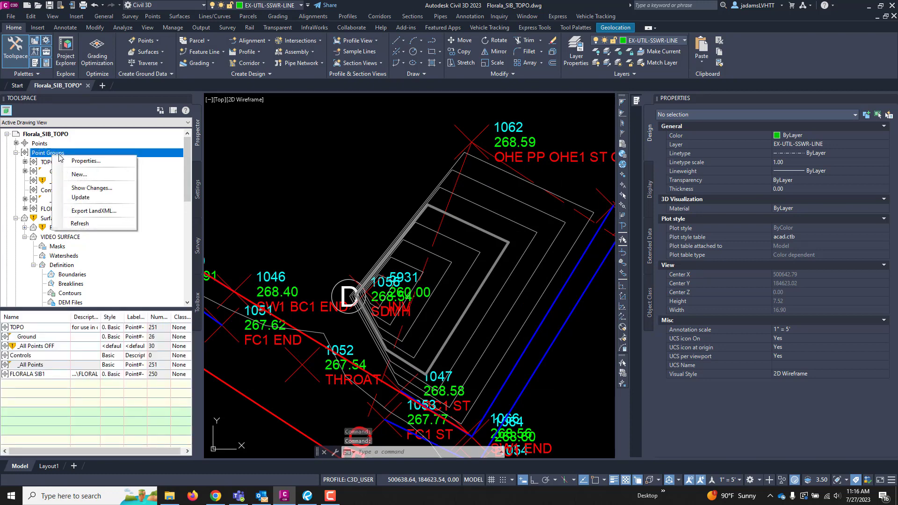
Step: Move the _All Points OFF group above Ground in the point group order and update the _All Points OFF group
left_click(86, 162)
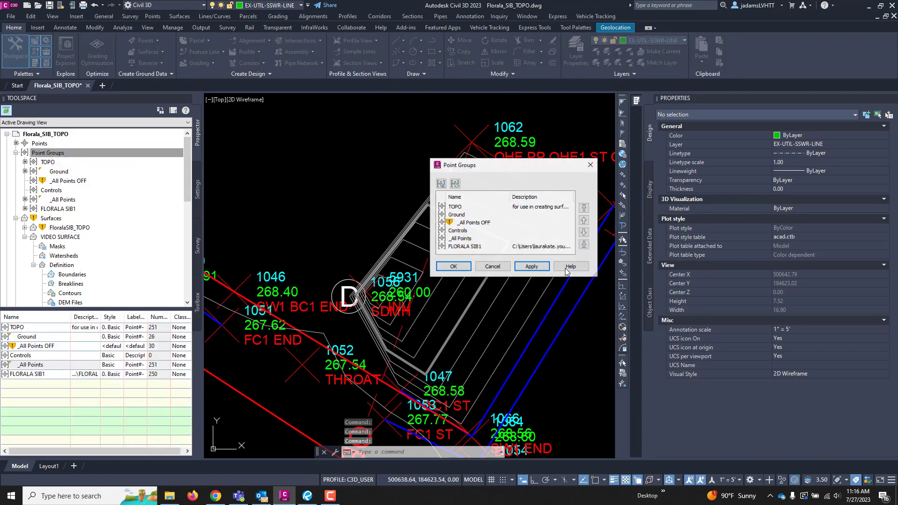
left_click(462, 216)
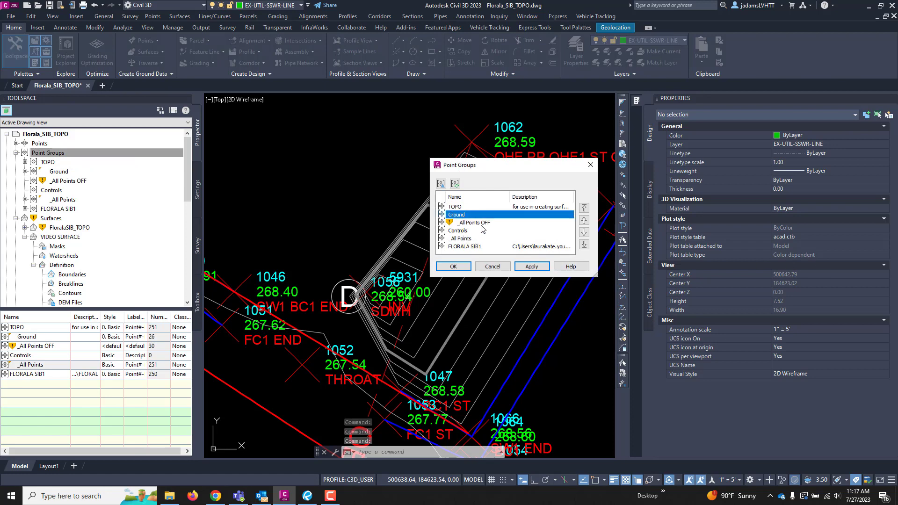
left_click(534, 222)
left_click(585, 220)
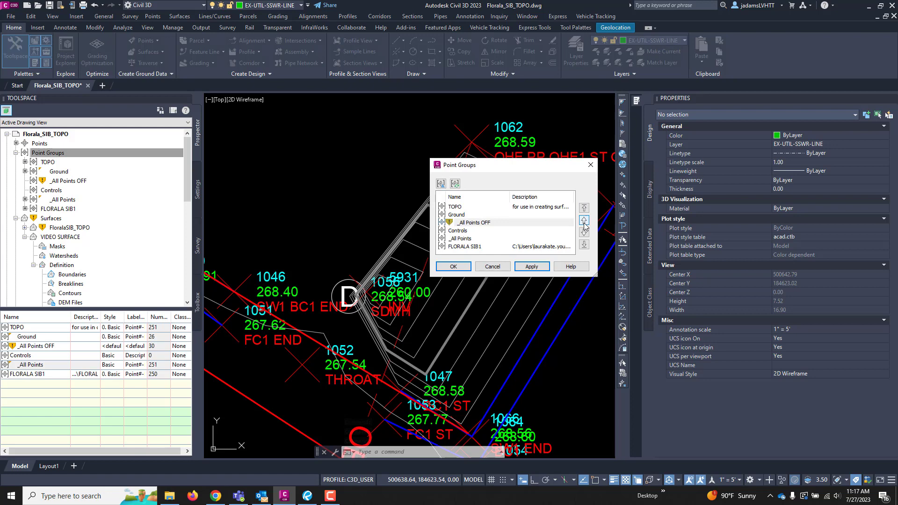
left_click(452, 266)
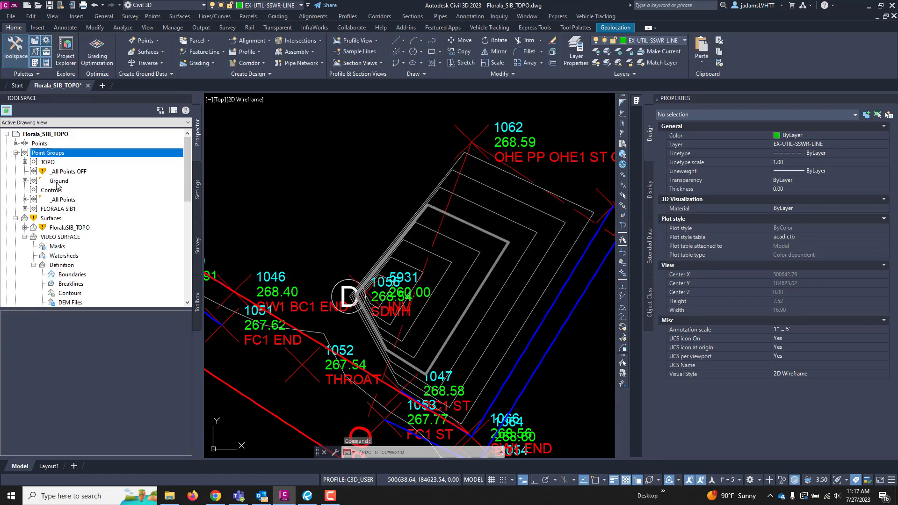
right_click(71, 171)
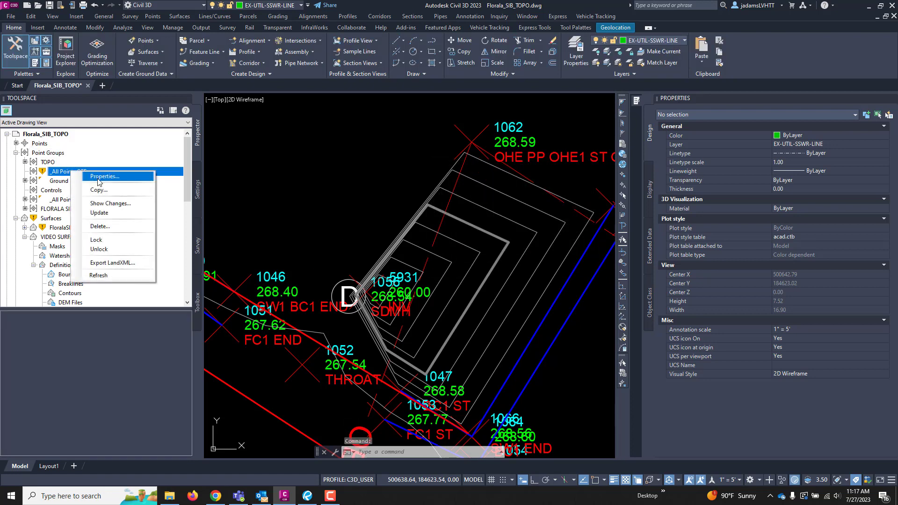
left_click(99, 213)
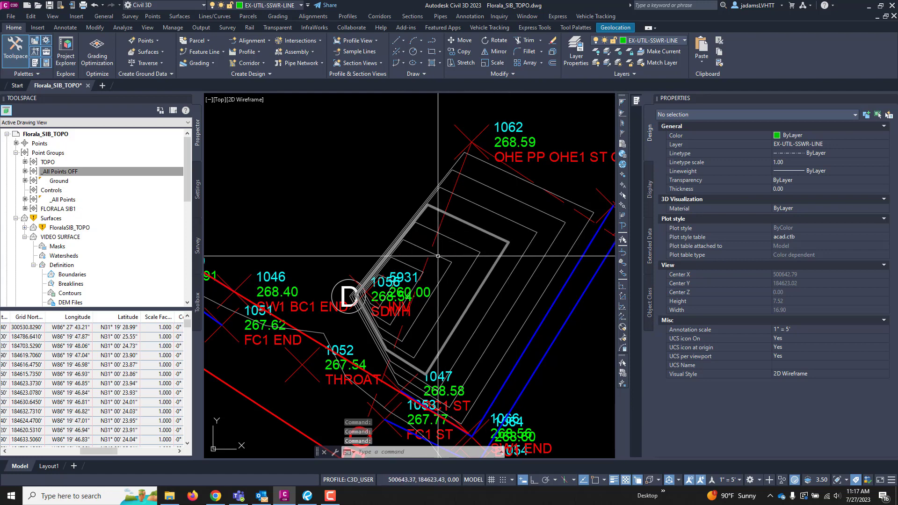
Step: Review the site contours and select point 5931 at the manhole to check its properties
scroll(438, 256, "down", 20)
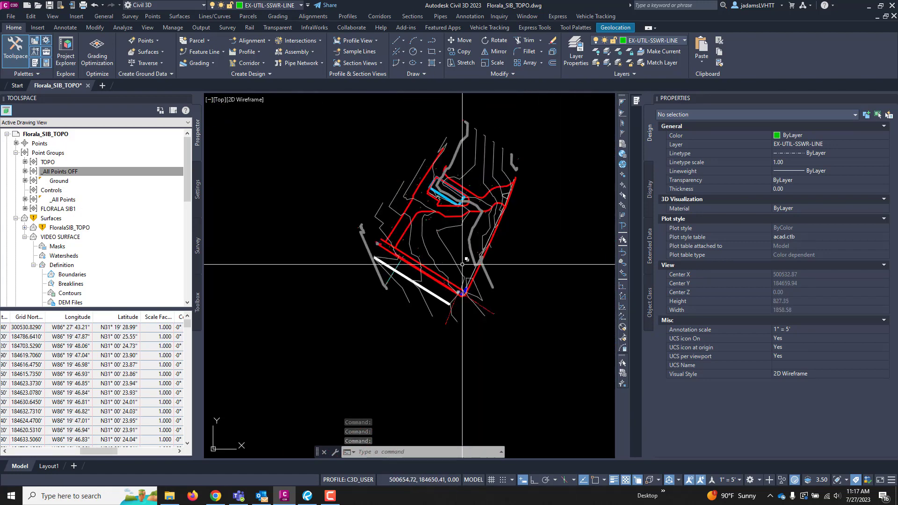
scroll(462, 264, "up", 3)
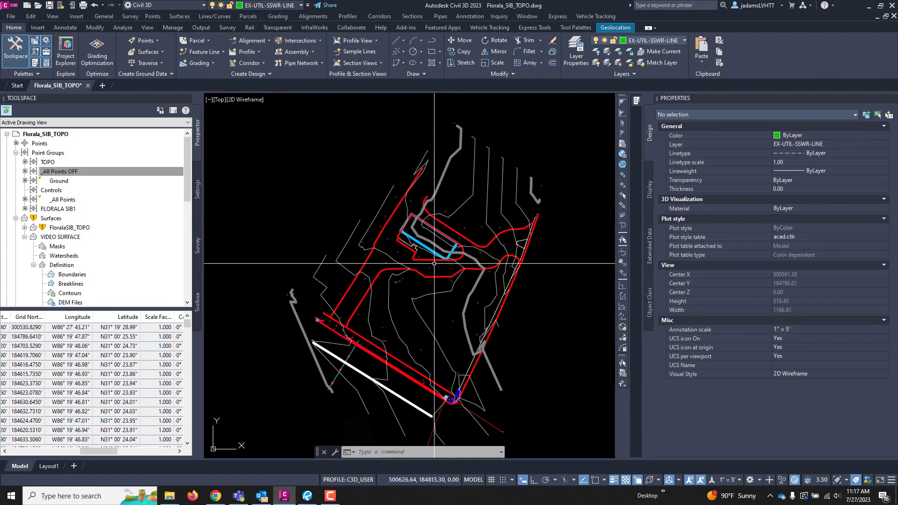
scroll(451, 396, "up", 9)
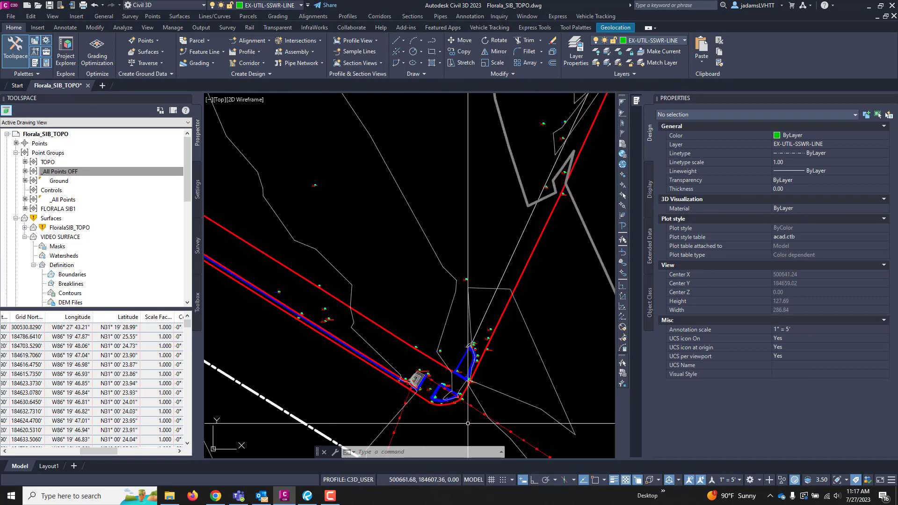
left_click(52, 163)
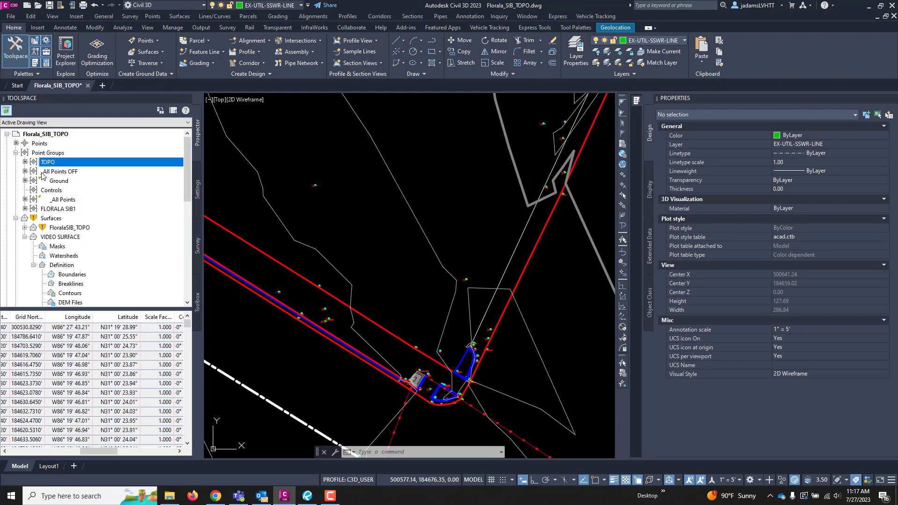
scroll(370, 333, "up", 8)
scroll(370, 333, "up", 15)
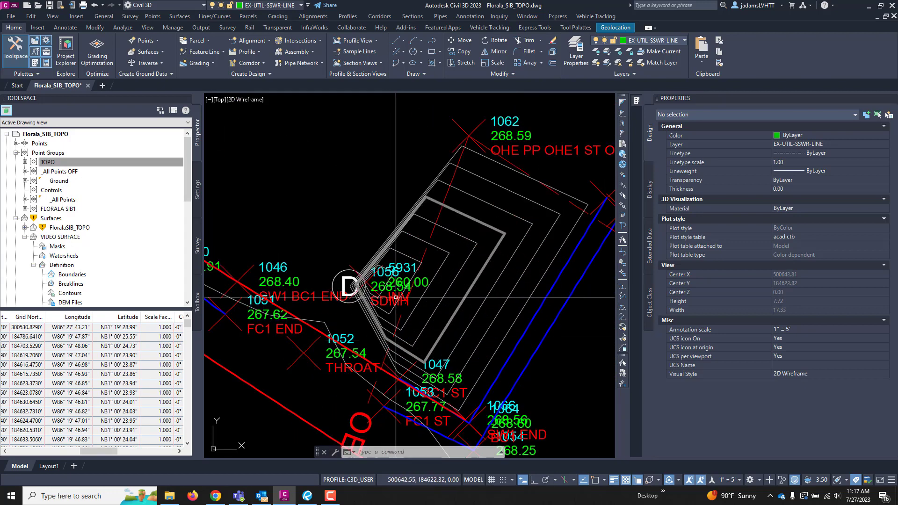
left_click(397, 280)
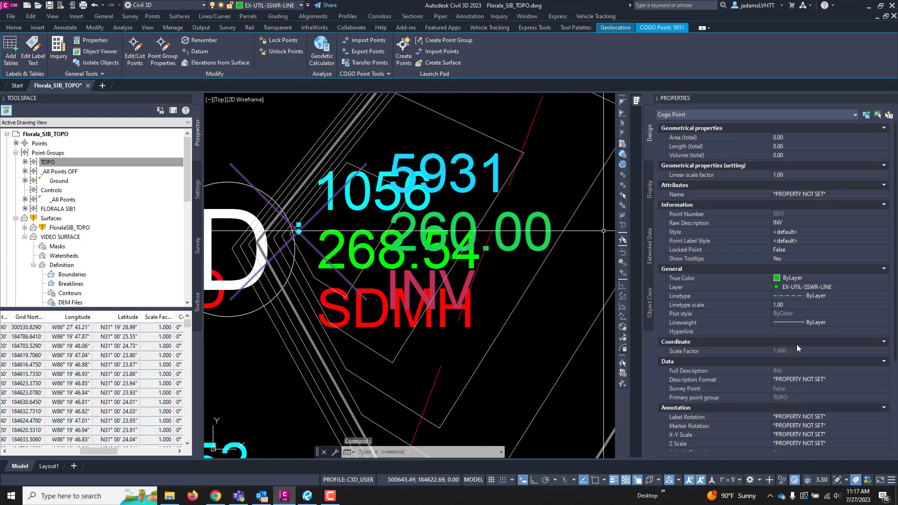
Step: Try excluding point 5931 from the TOPO point group by number, picking the point in the drawing
scroll(790, 325, "down", 5)
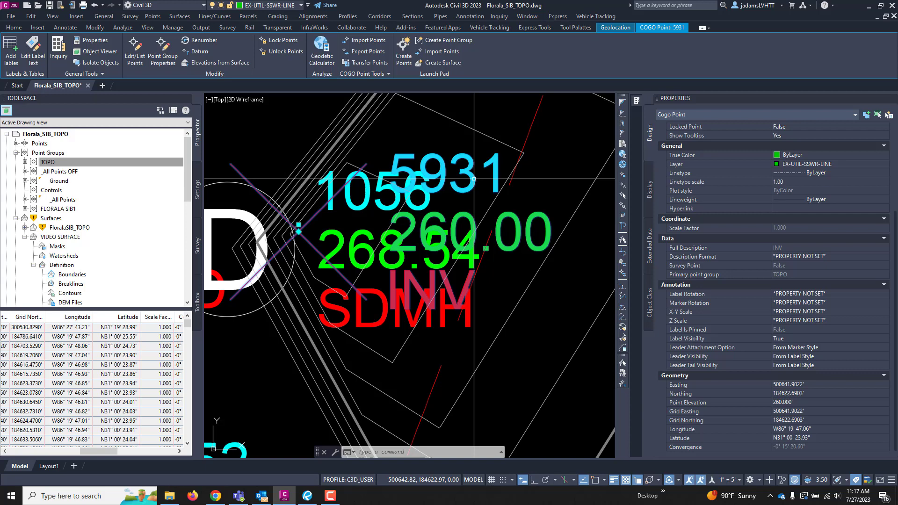
key("Escape")
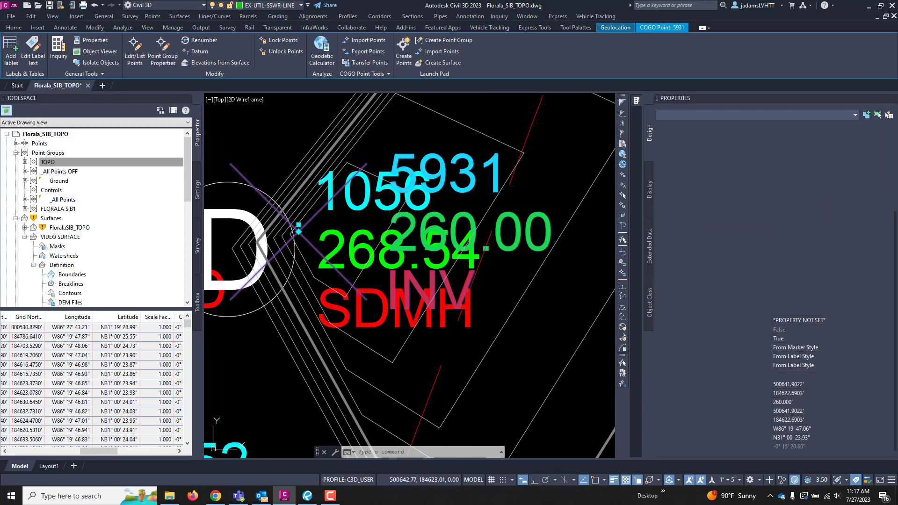
right_click(56, 163)
left_click(77, 167)
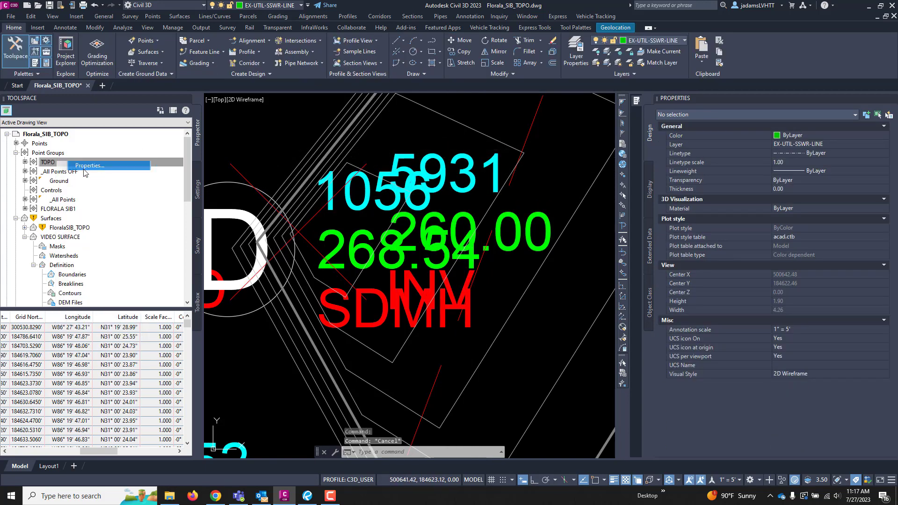
left_click(398, 185)
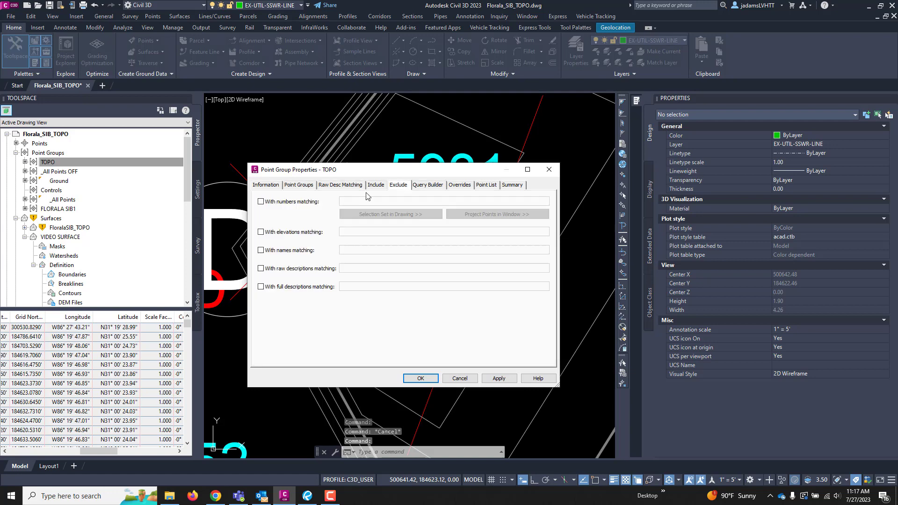
left_click(278, 204)
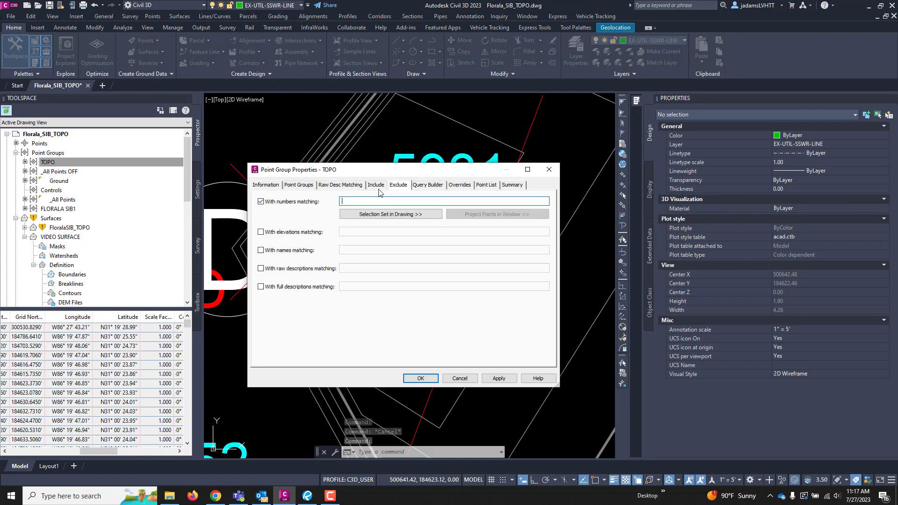
left_click_drag(405, 175, 406, 283)
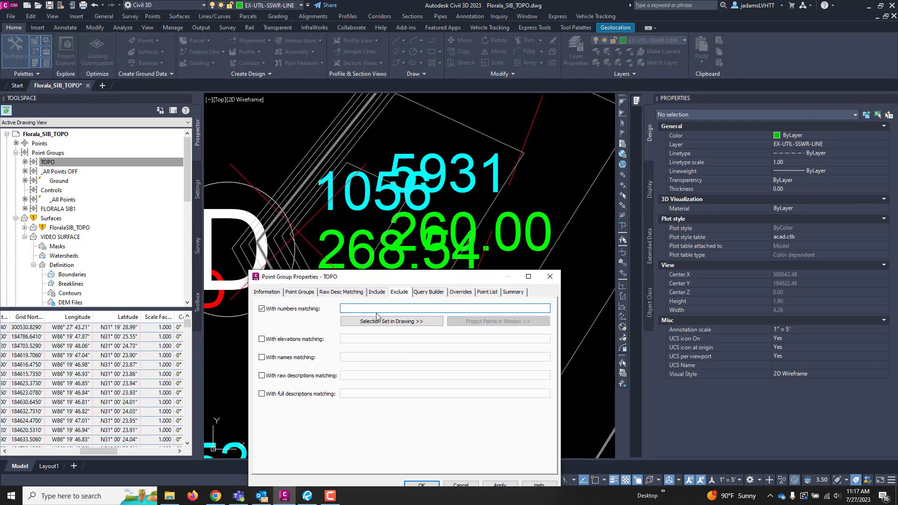
left_click_drag(407, 279, 401, 232)
left_click(386, 275)
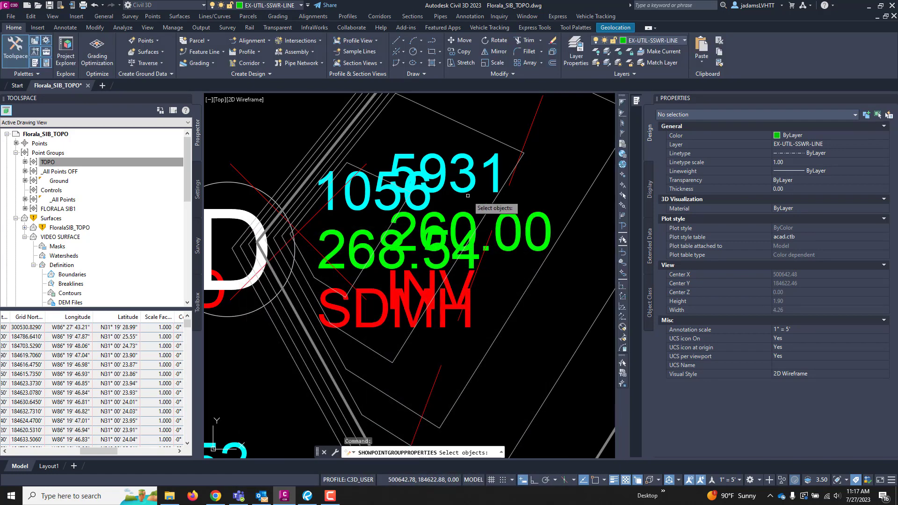
left_click(486, 219)
left_click(458, 166)
key("Return")
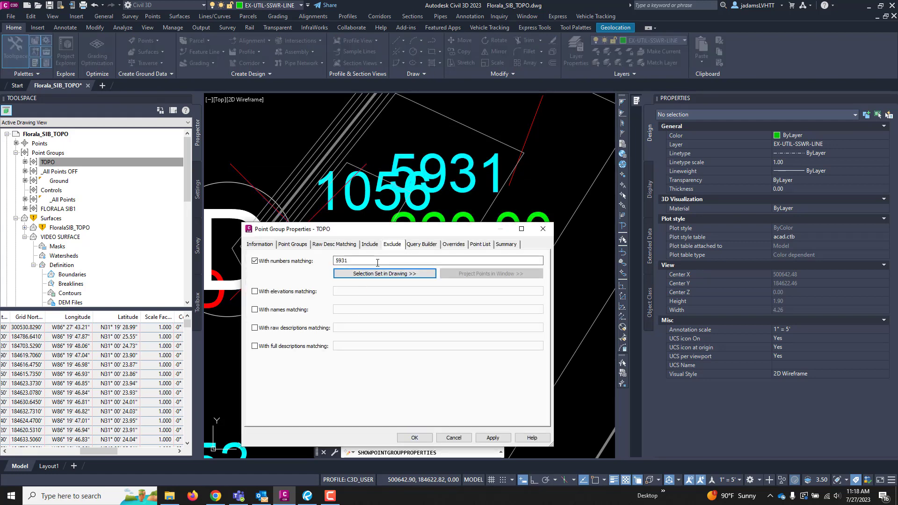
Step: Turn off the number-based exclusion in the TOPO point group and accept its properties
left_click(255, 261)
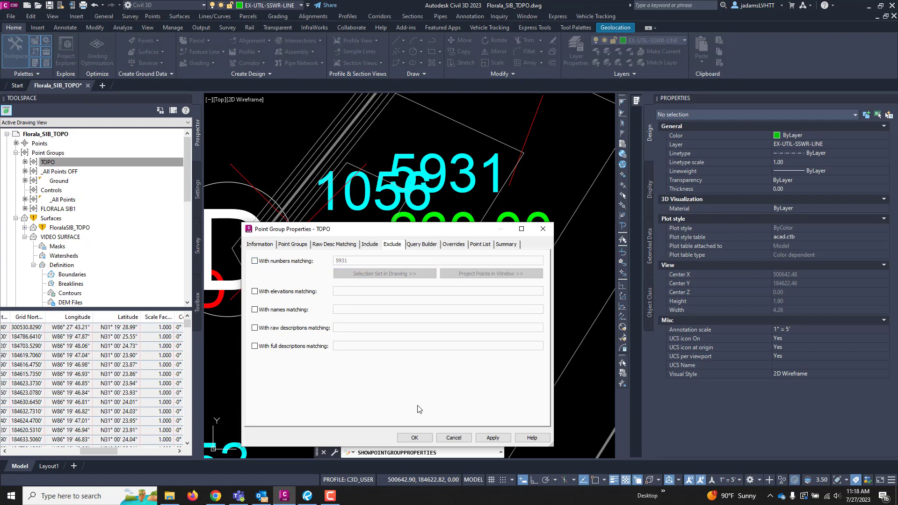
left_click(414, 438)
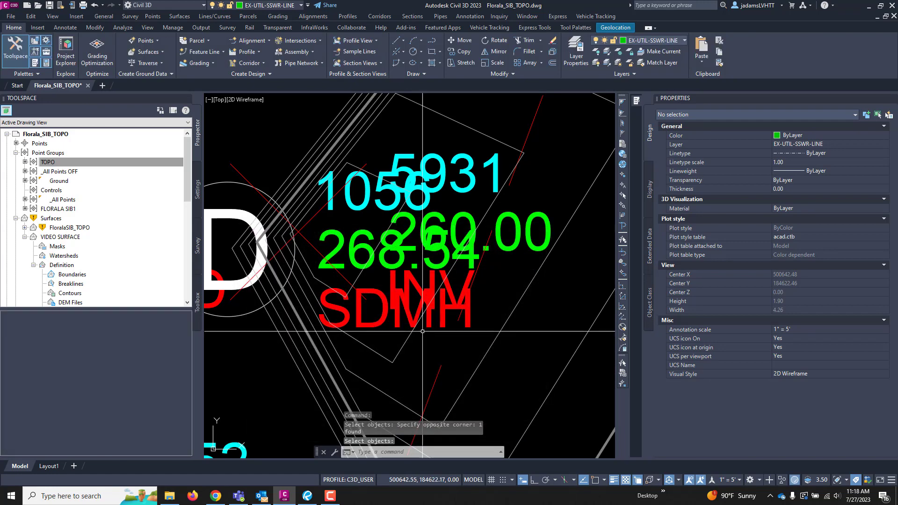
Step: Check the contours around the manhole and select invert point 5931
scroll(325, 287, "down", 10)
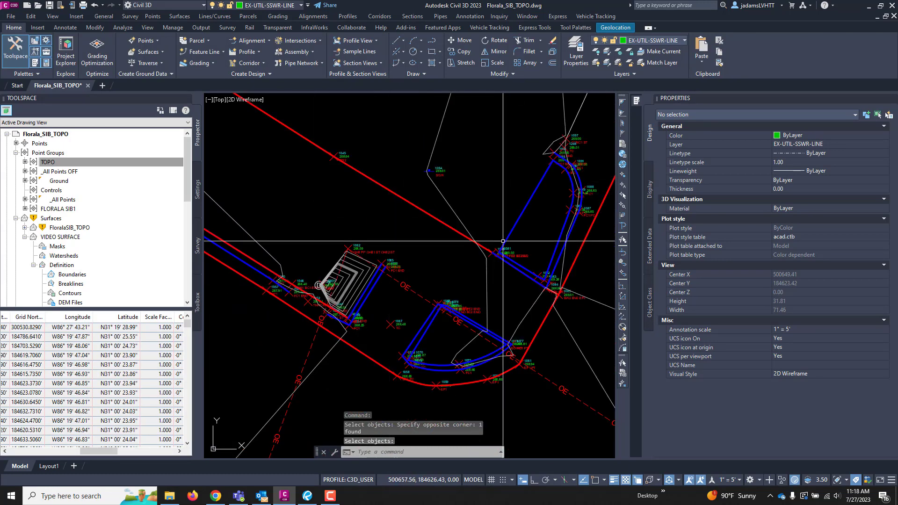
scroll(321, 313, "up", 4)
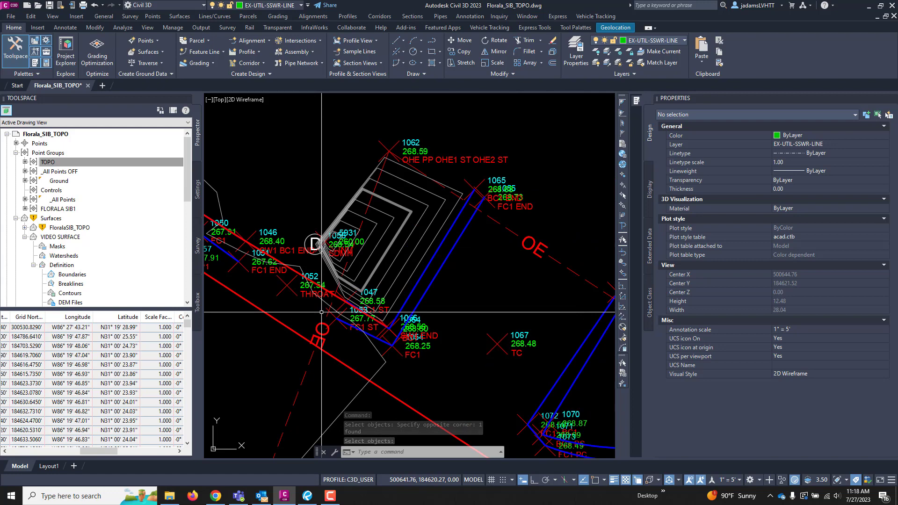
scroll(321, 243, "up", 2)
scroll(325, 256, "down", 2)
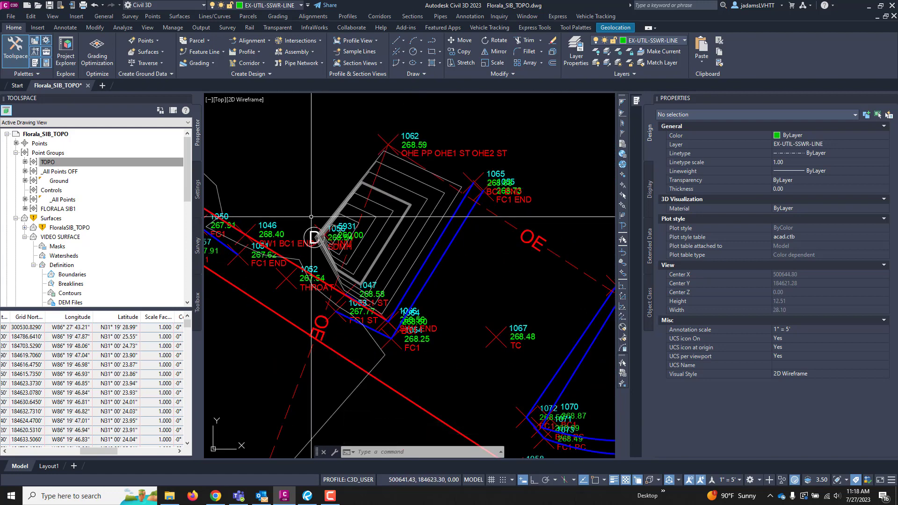
scroll(325, 256, "up", 3)
scroll(407, 283, "up", 3)
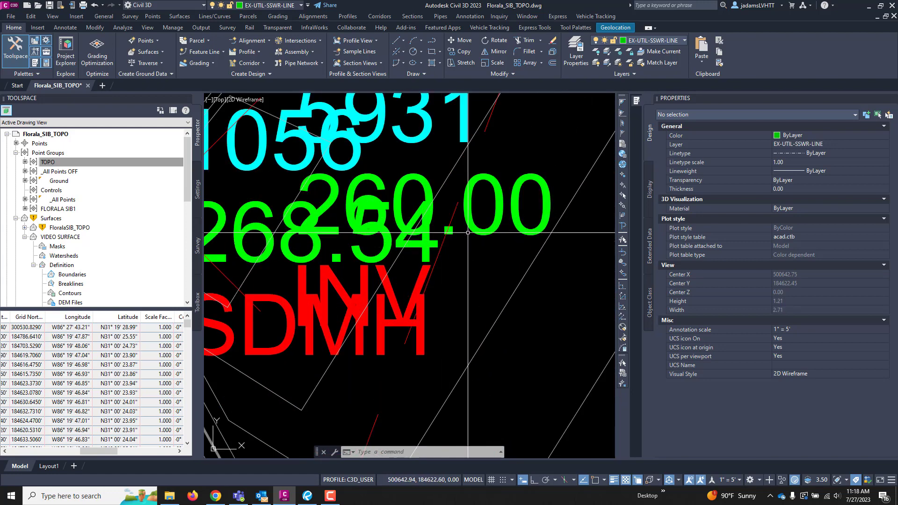
scroll(452, 306, "down", 4)
left_click(433, 235)
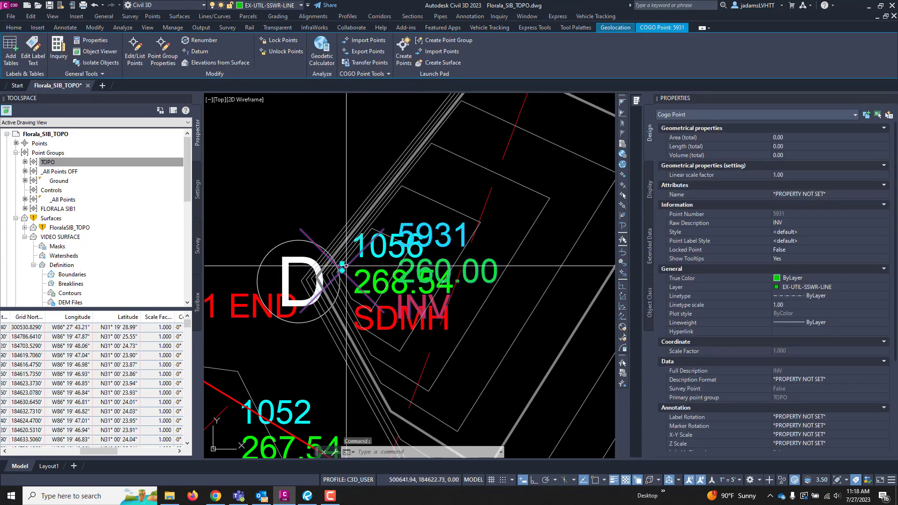
Step: Examine the site contours around the selected invert point and review the point's properties, including its description and elevation
mouse_move(342, 270)
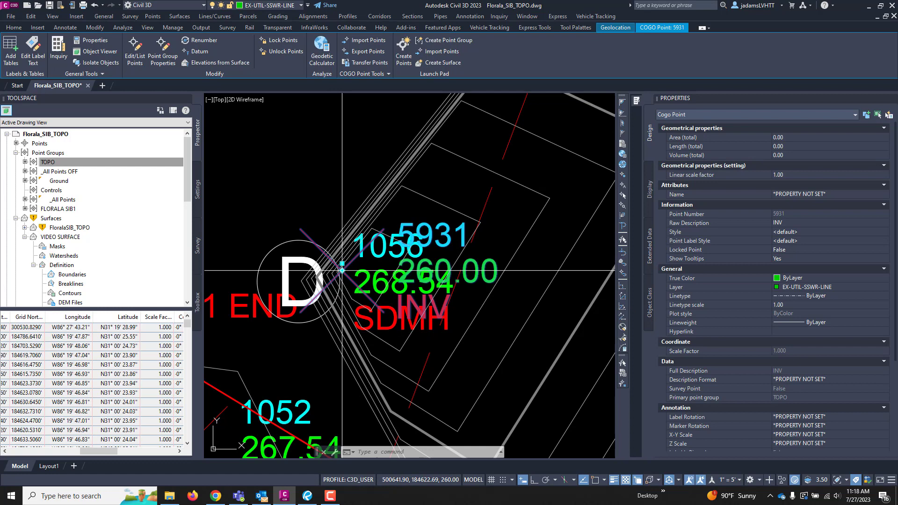
scroll(344, 257, "down", 2)
scroll(344, 257, "down", 2)
scroll(394, 302, "down", 3)
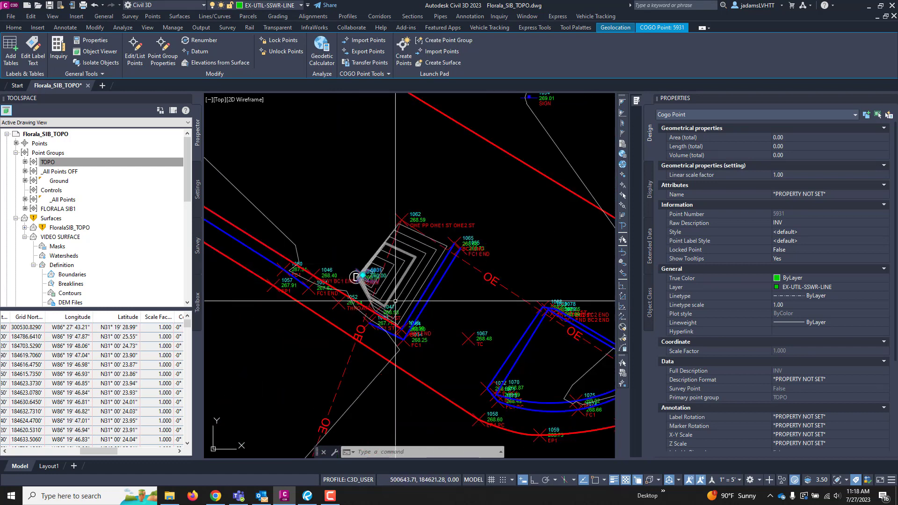
scroll(394, 302, "down", 2)
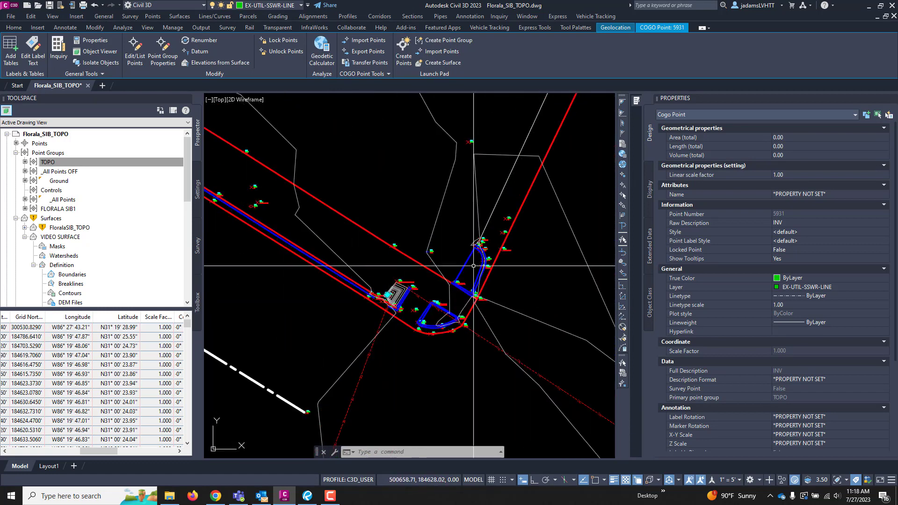
scroll(414, 277, "down", 4)
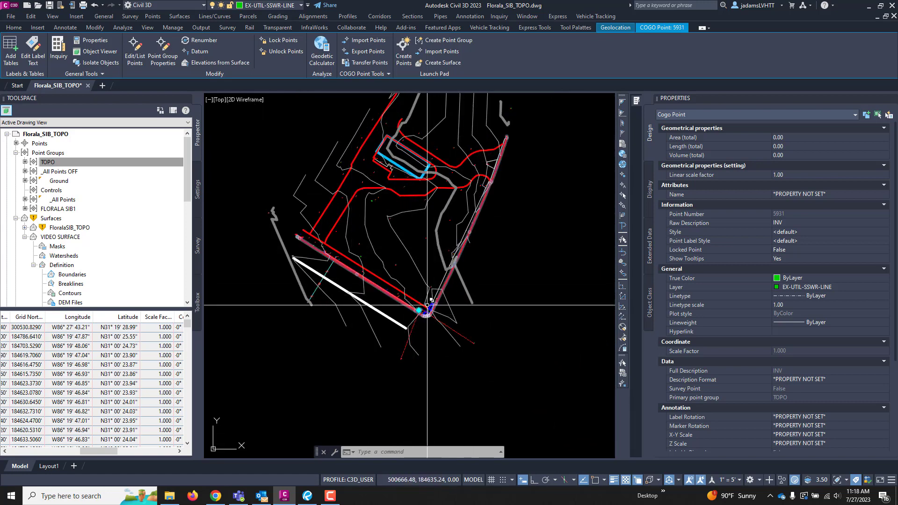
scroll(435, 314, "up", 5)
scroll(436, 315, "up", 7)
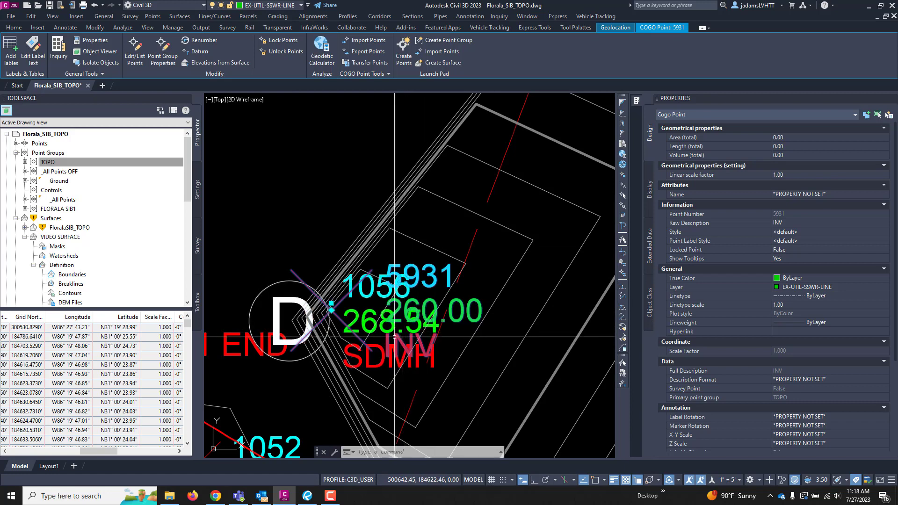
mouse_move(395, 336)
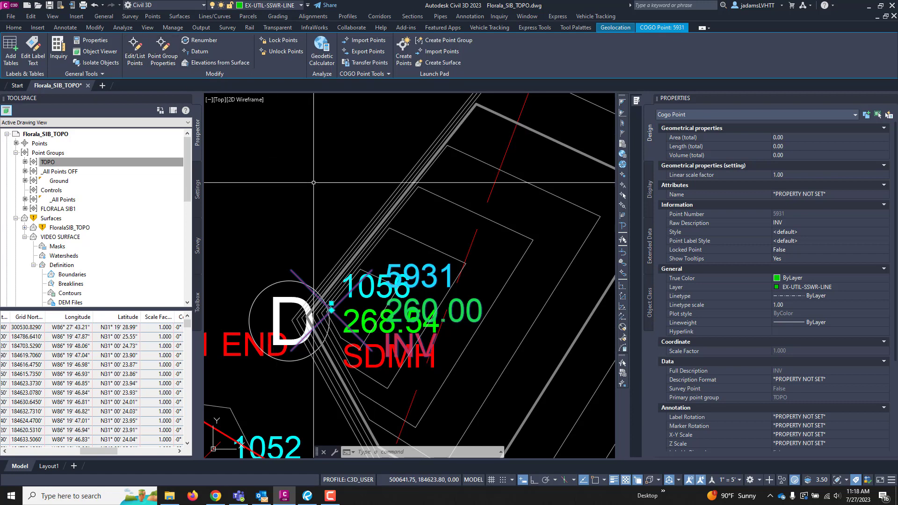
scroll(746, 337, "down", 5)
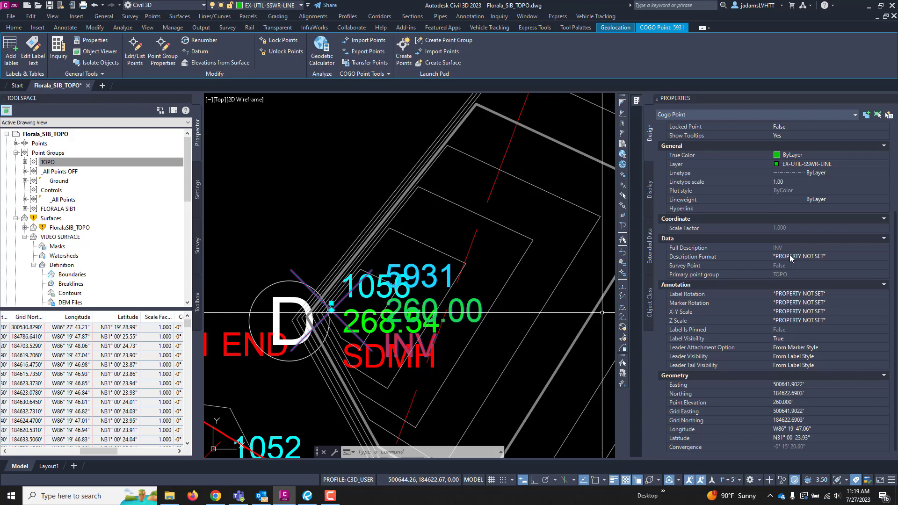
scroll(790, 255, "up", 2)
scroll(789, 256, "down", 2)
scroll(646, 250, "up", 5)
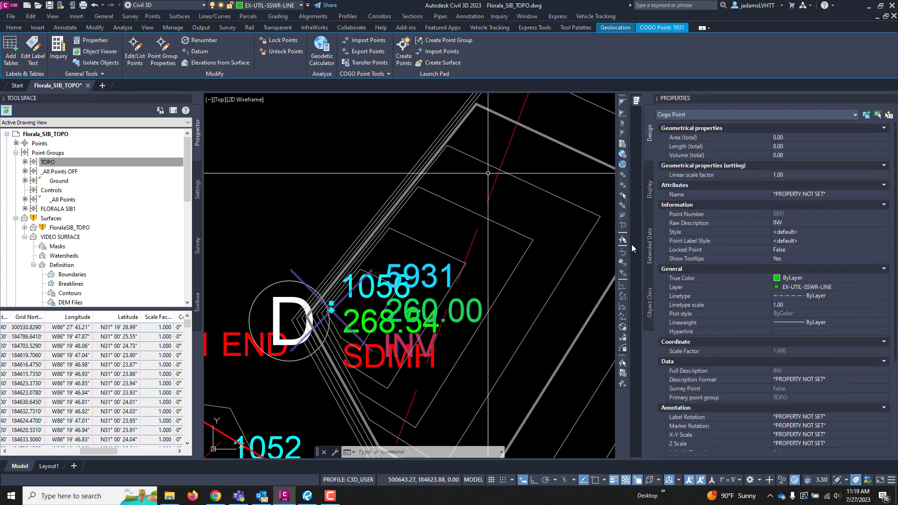
Step: Change the raw description of point 5931 to DNC INV in the point editor and clear the selection
left_click(134, 55)
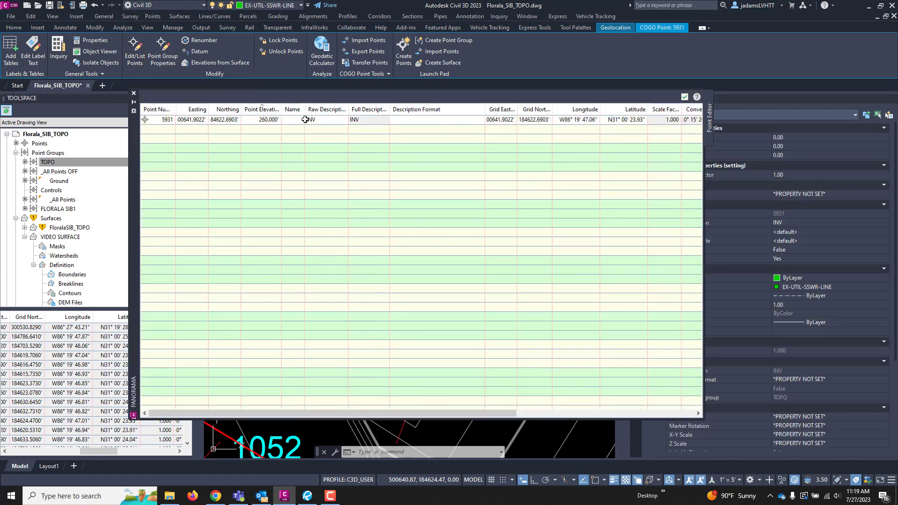
left_click(311, 121)
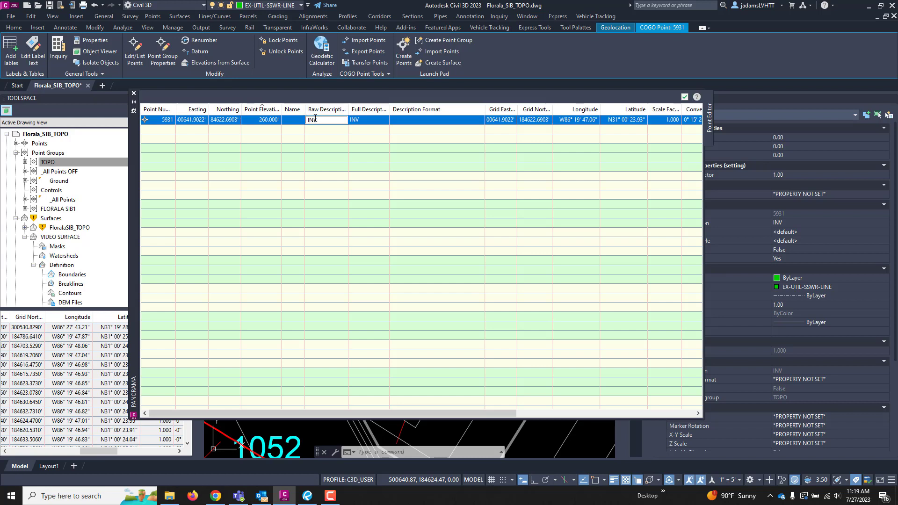
type("dn")
key("BackSpace")
key("BackSpace")
key("Caps_Lock")
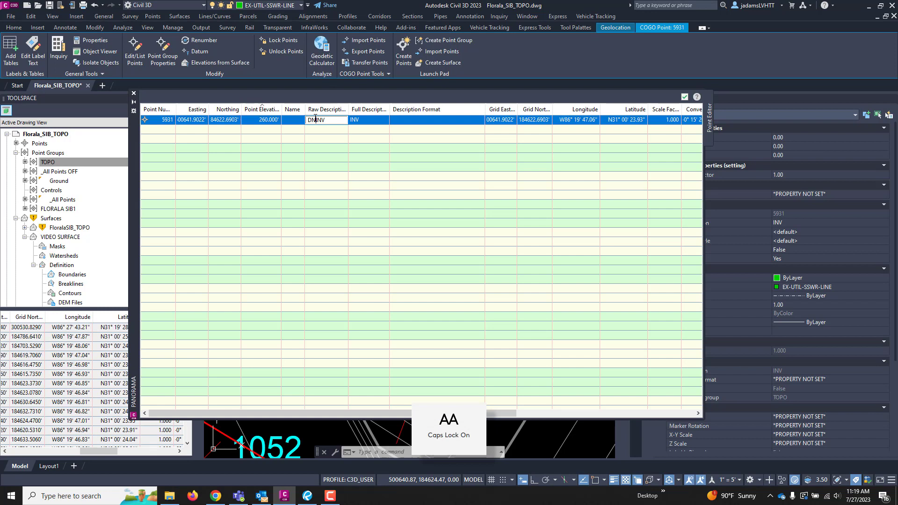
type("DNC")
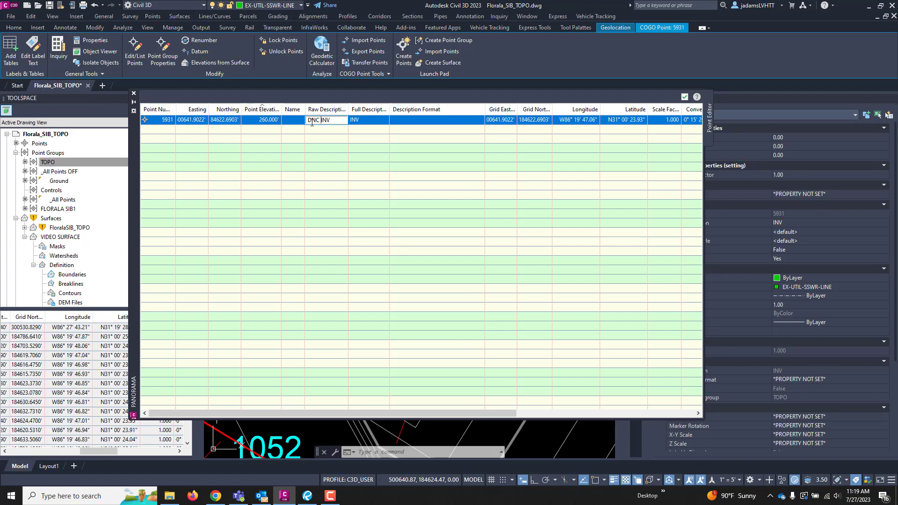
left_click(684, 97)
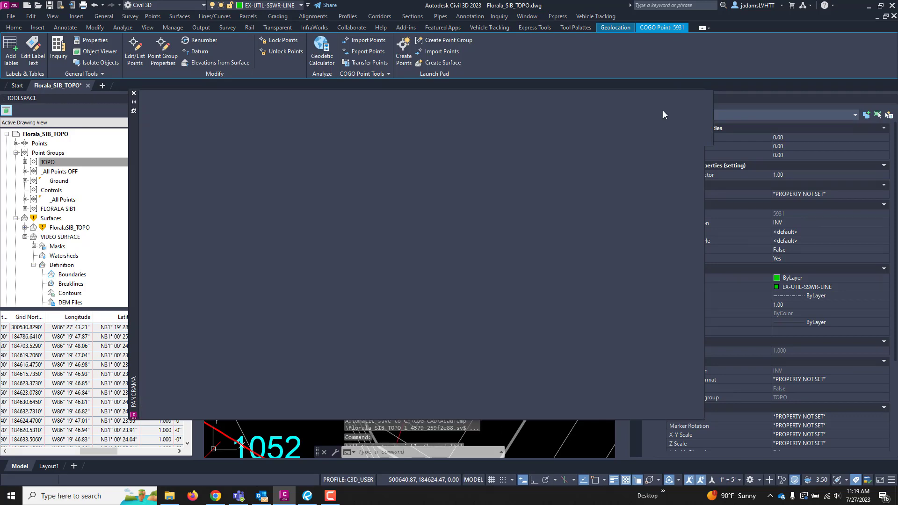
left_click(458, 342)
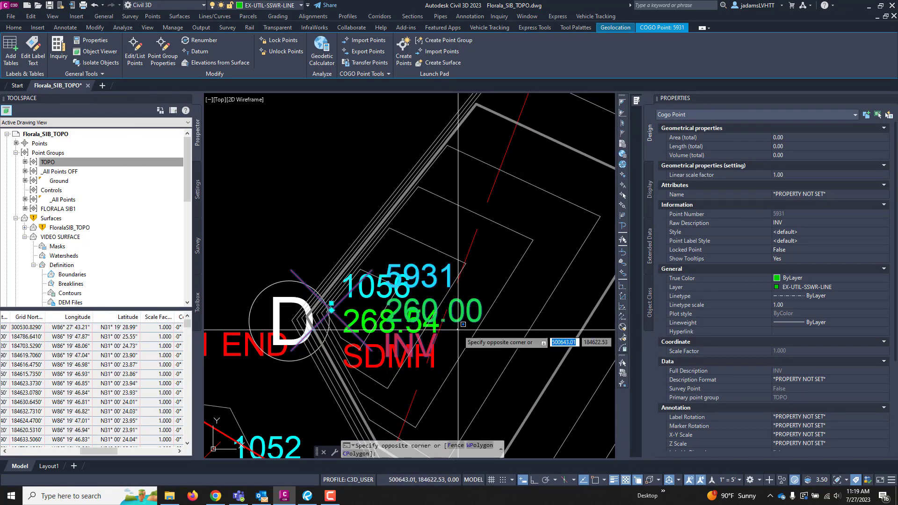
key("Escape")
key("Escape")
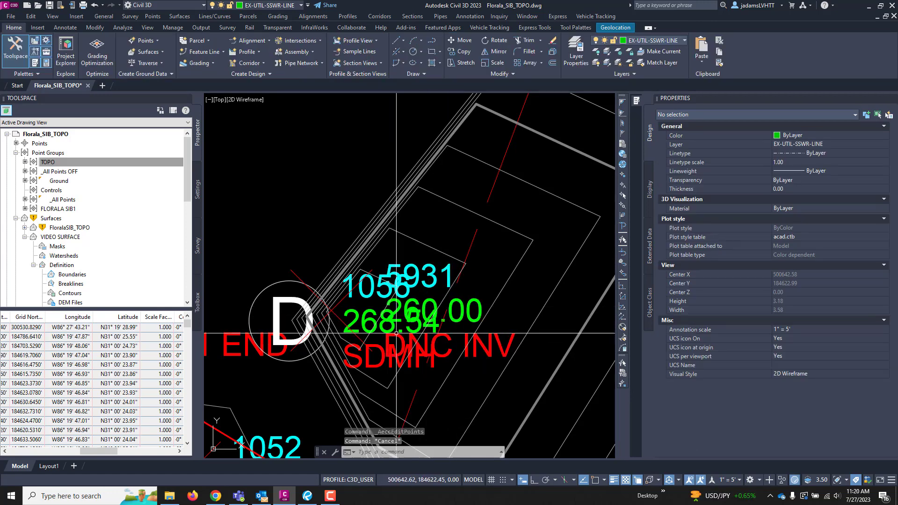
Step: Exclude points with raw descriptions matching DNC* from the TOPO point group
right_click(62, 165)
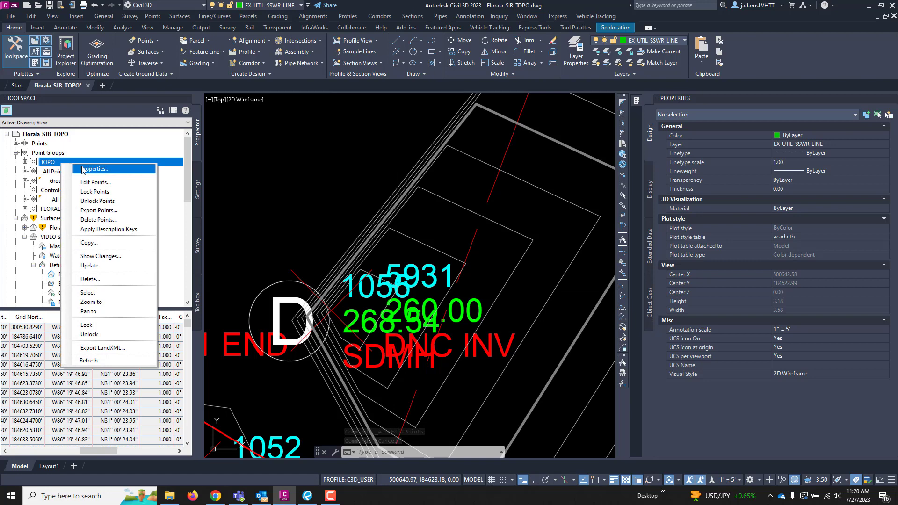
left_click(83, 169)
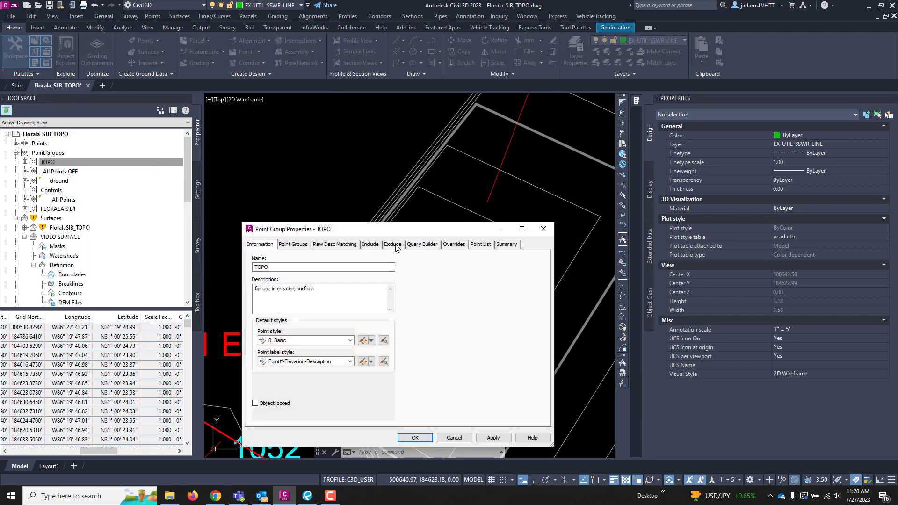
left_click(393, 245)
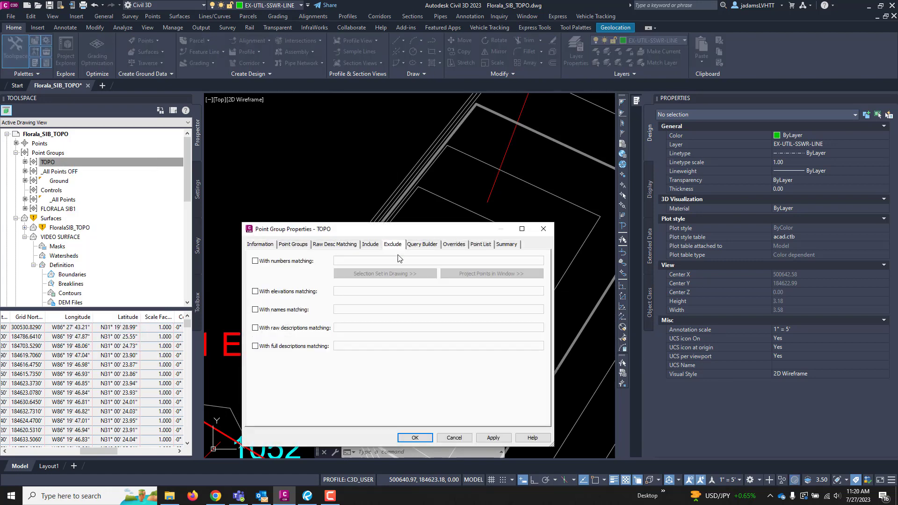
left_click(255, 328)
left_click(360, 328)
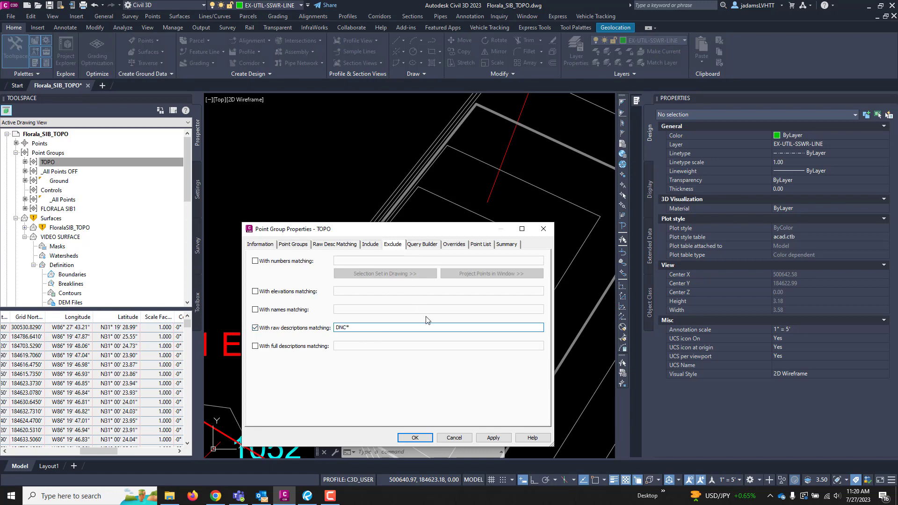
left_click(415, 438)
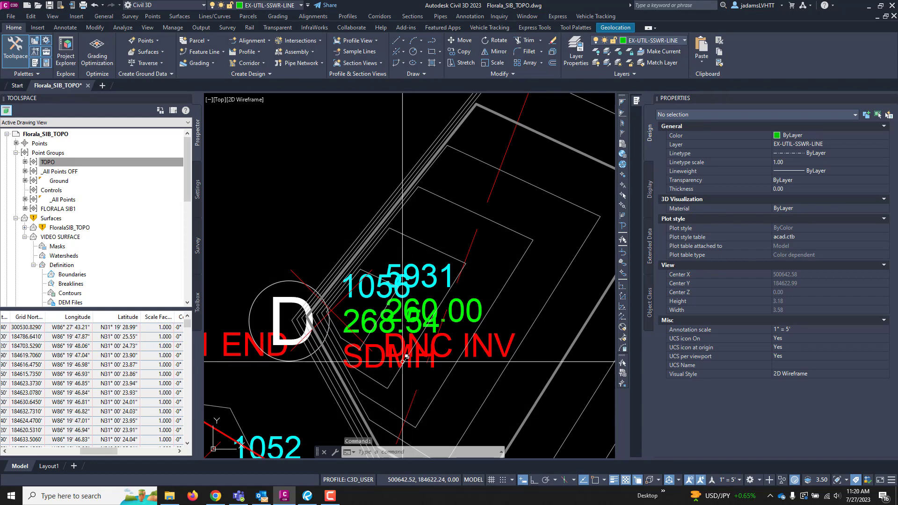
Step: Regenerate the drawing with REA and check the contours around the storm manhole at point 1056
type("REA")
key("Return")
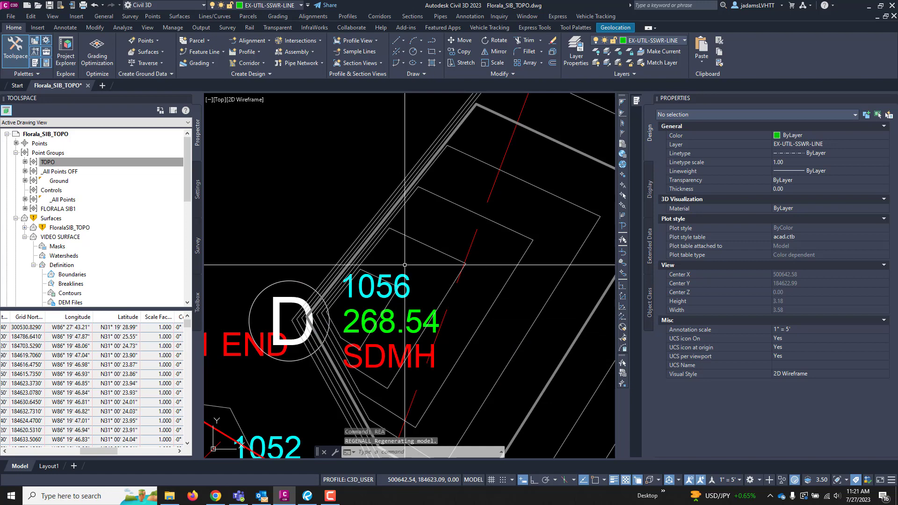
mouse_move(405, 264)
scroll(405, 265, "down", 2)
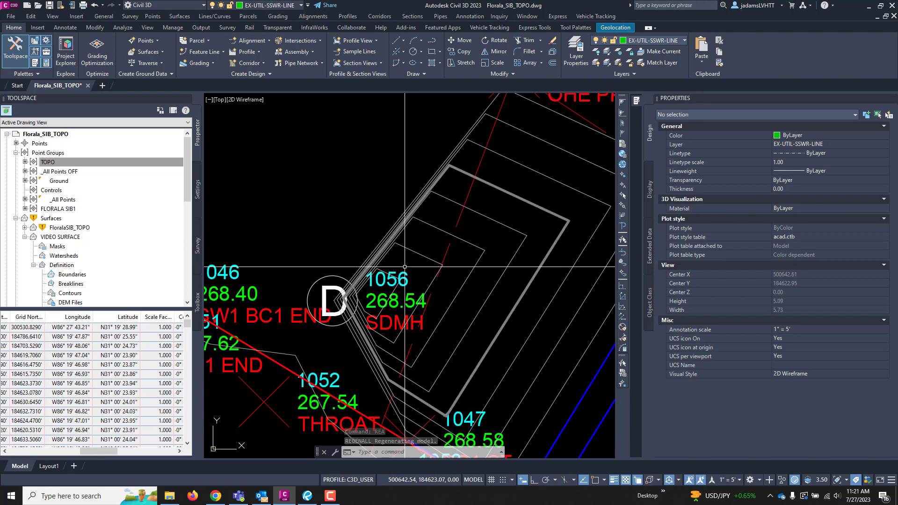
left_click(75, 162)
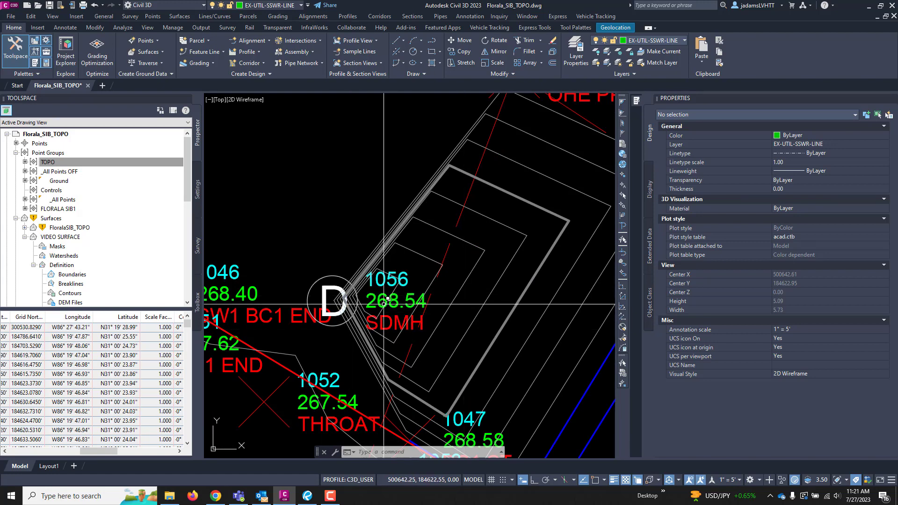
scroll(384, 304, "down", 3)
scroll(351, 281, "up", 3)
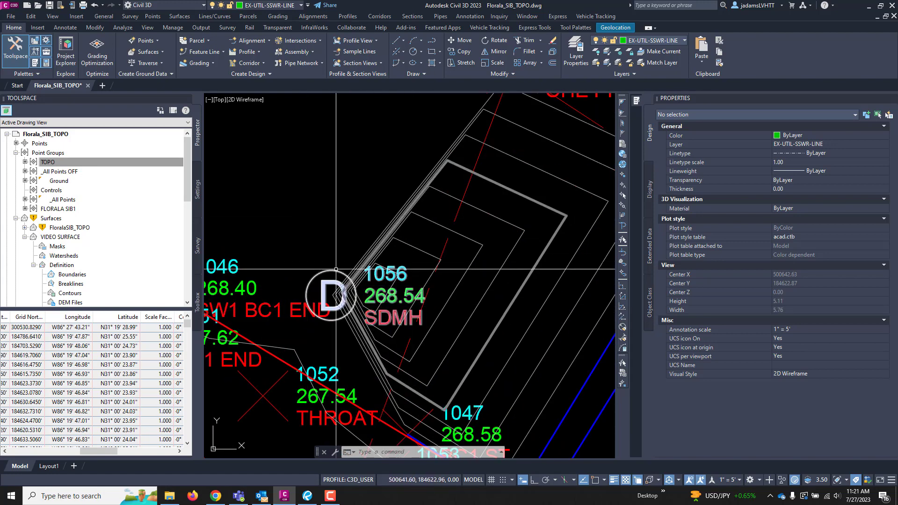
Step: Remove the _All Points point group from the definition of VIDEO SURFACE
scroll(56, 233, "down", 2)
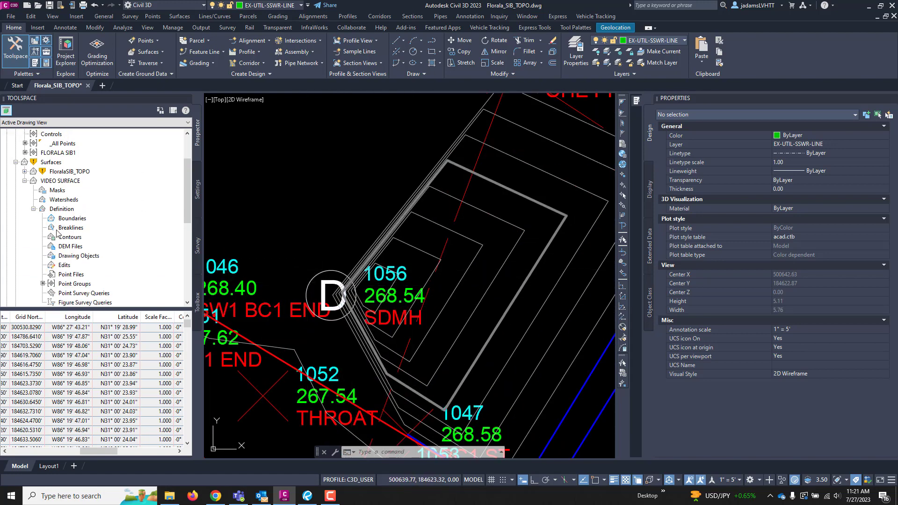
scroll(61, 243, "down", 1)
left_click(74, 256)
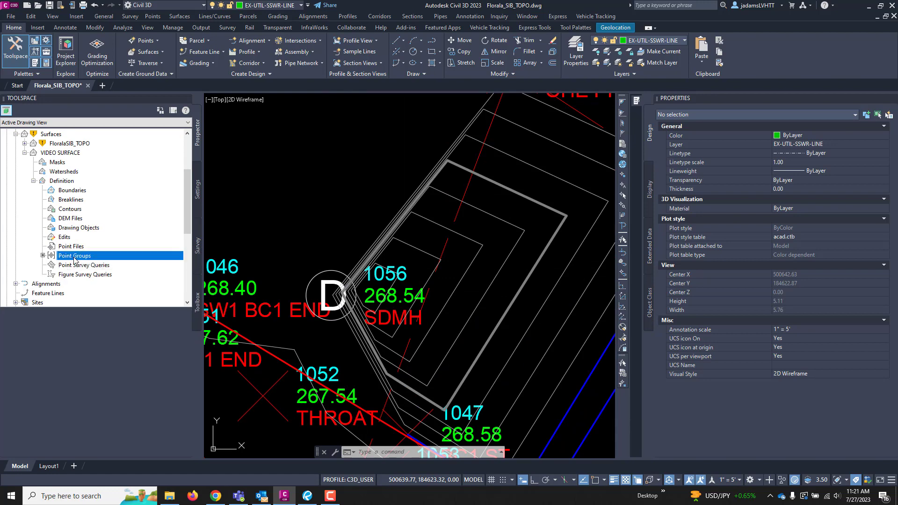
right_click(40, 328)
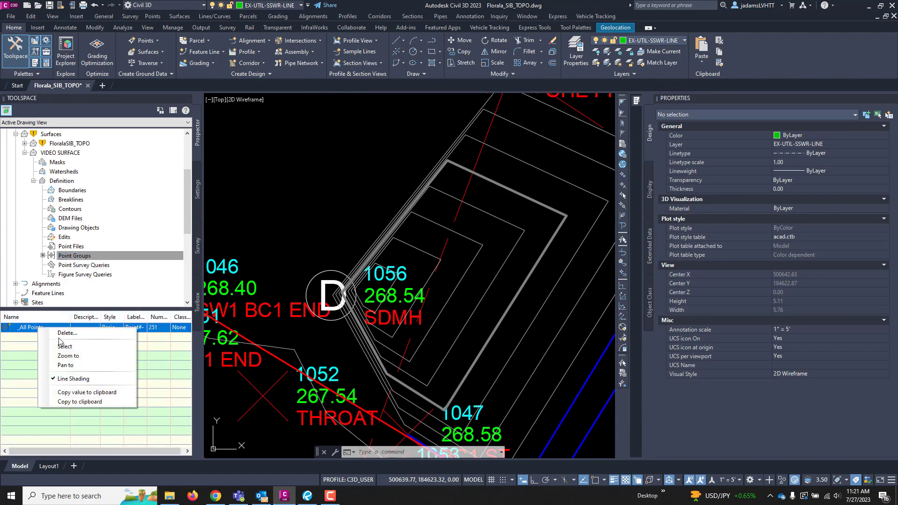
left_click(62, 334)
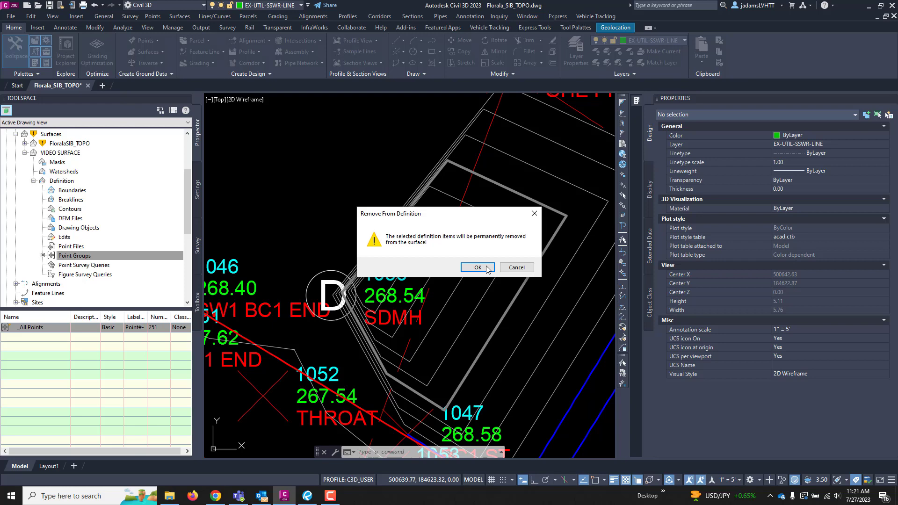
left_click(477, 268)
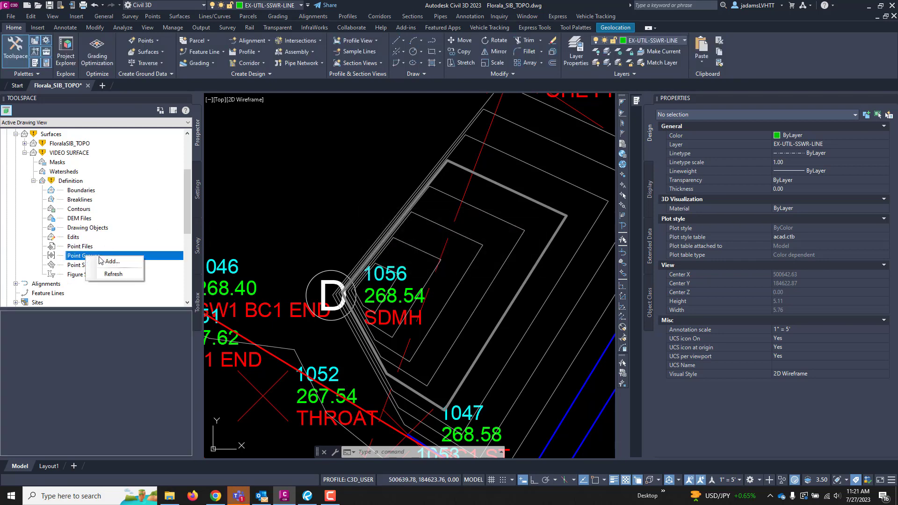
Step: Add the TOPO point group to the definition of VIDEO SURFACE and rebuild the surface
left_click(103, 261)
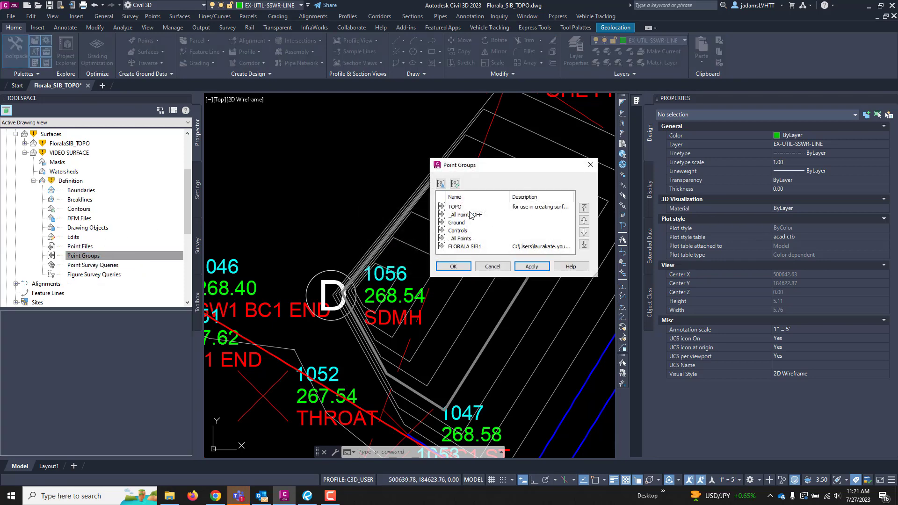
left_click(453, 267)
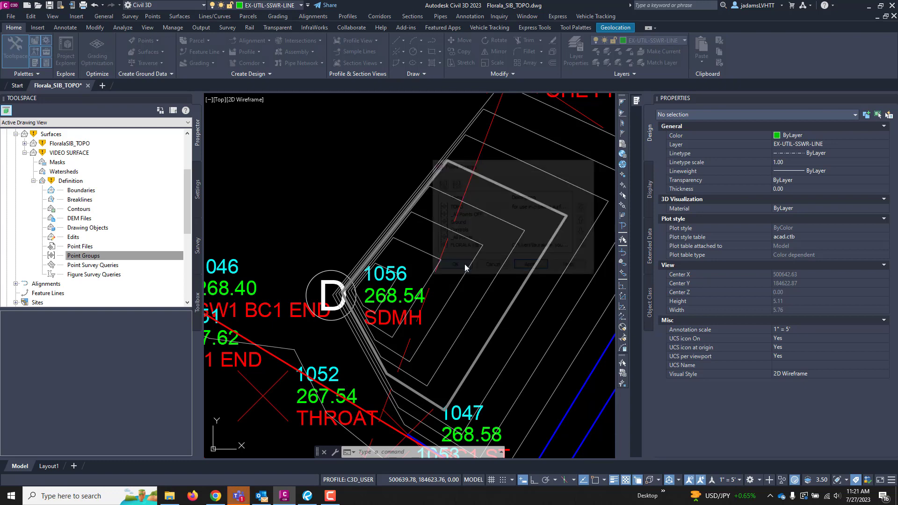
right_click(71, 153)
left_click(92, 182)
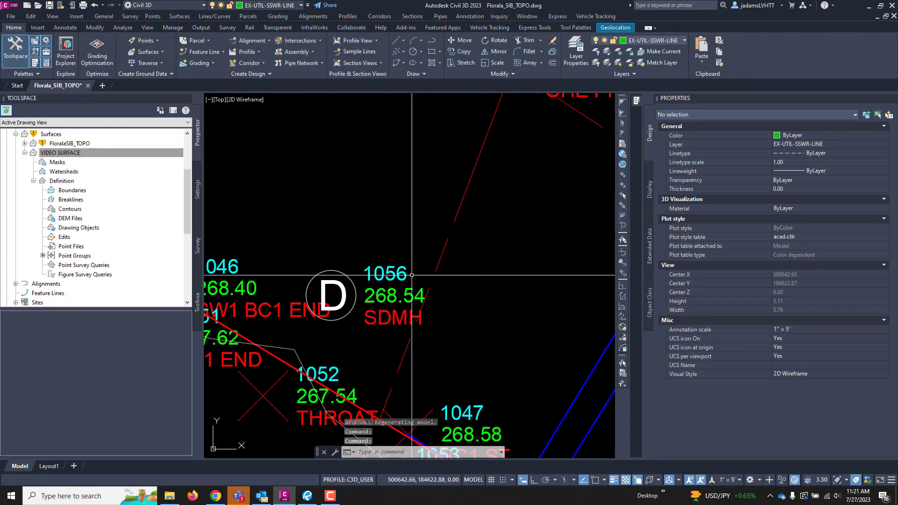
Step: Examine the site contours against the two edge-of-pavement survey figures by the parking area, and clear the figure selection
scroll(398, 303, "down", 5)
scroll(398, 303, "down", 8)
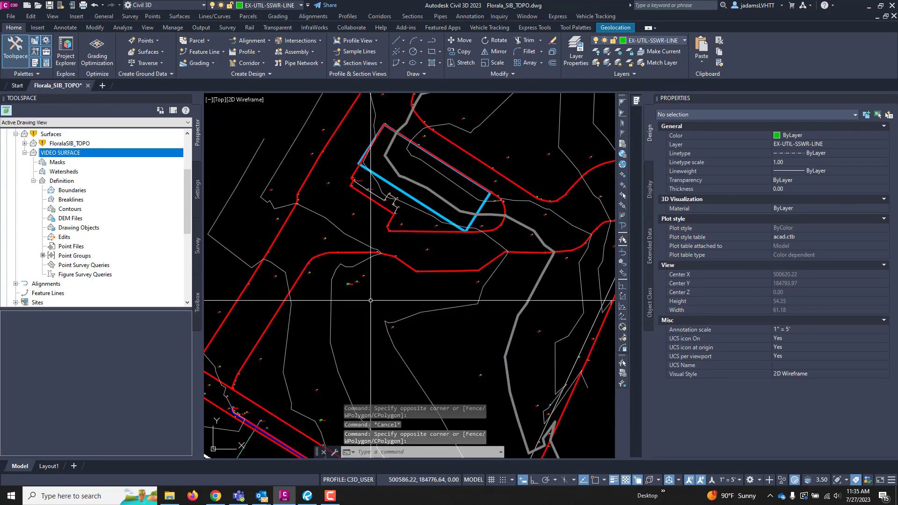
scroll(414, 310, "down", 3)
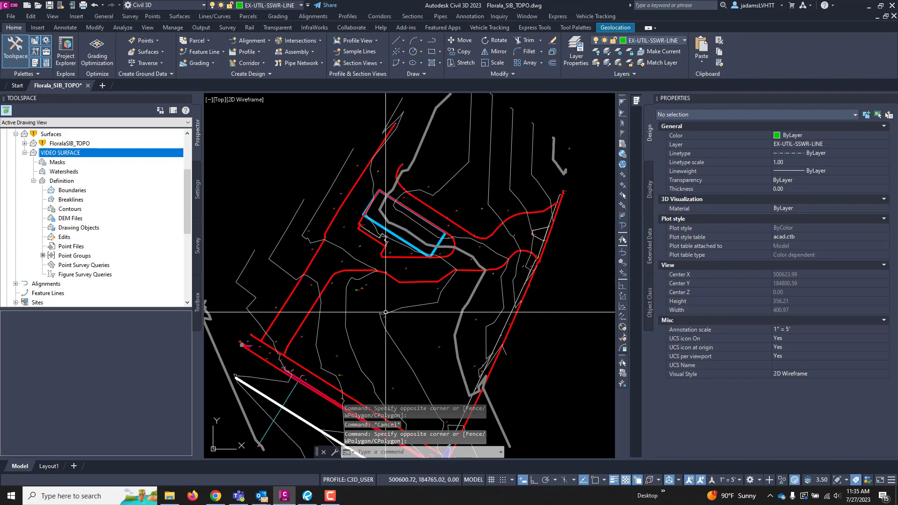
scroll(399, 285, "up", 2)
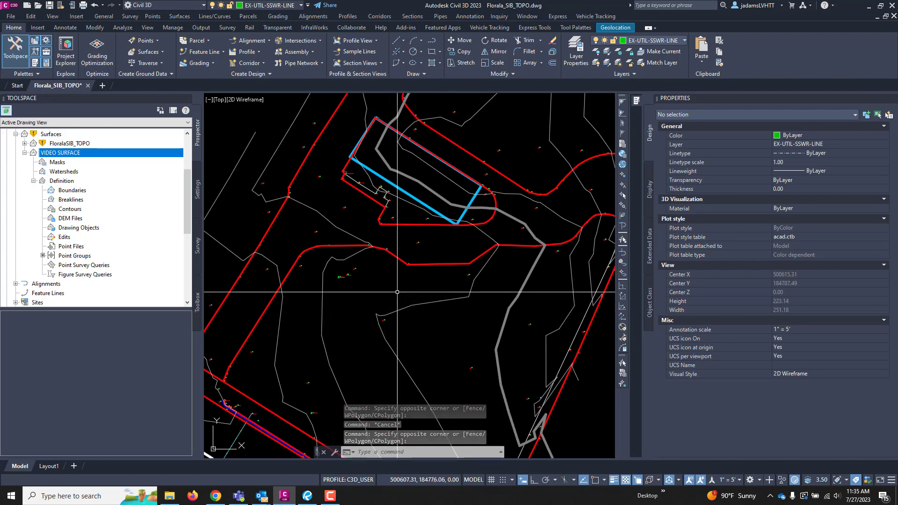
left_click(434, 263)
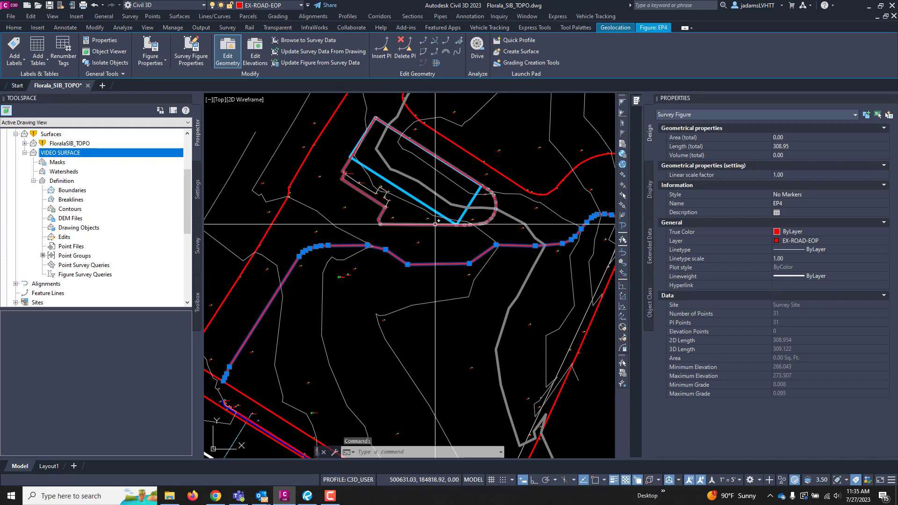
left_click(389, 226)
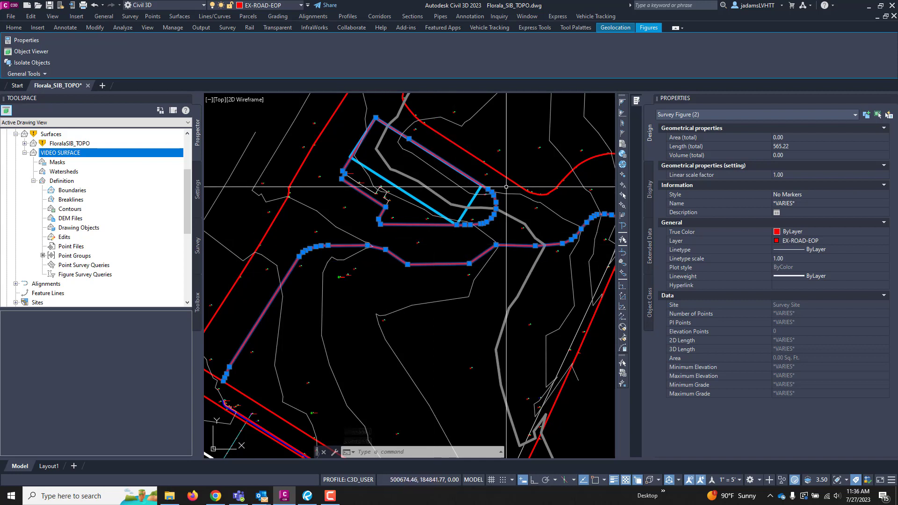
left_click(60, 201)
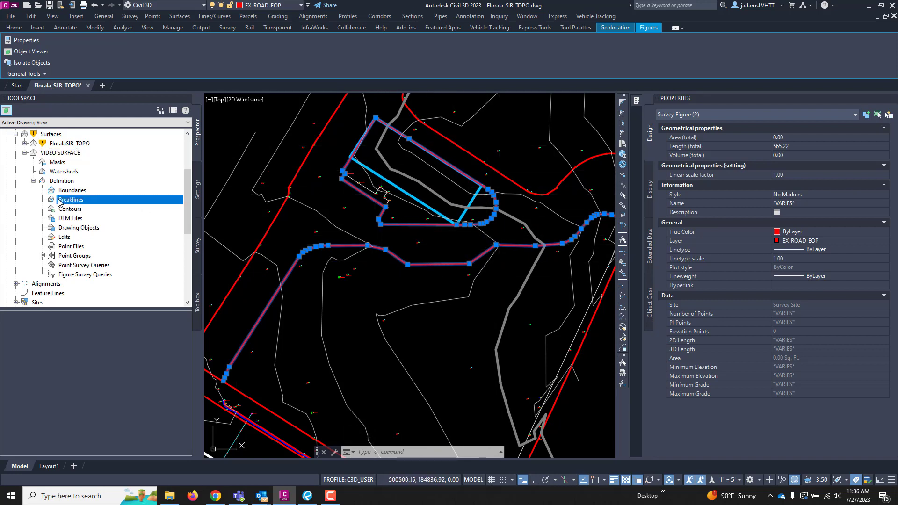
left_click(373, 289)
key("Escape")
key("Escape")
scroll(374, 213, "down", 3)
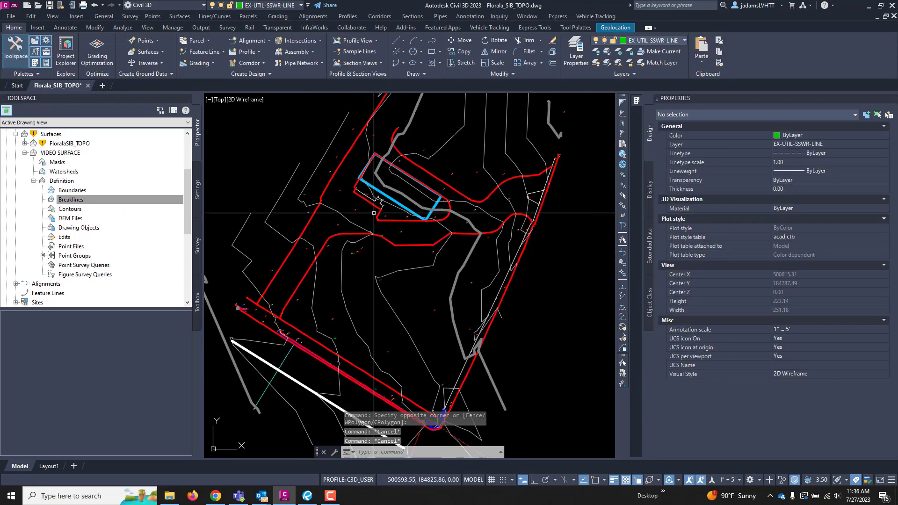
scroll(403, 206, "up", 2)
middle_click_drag(472, 201, 484, 272)
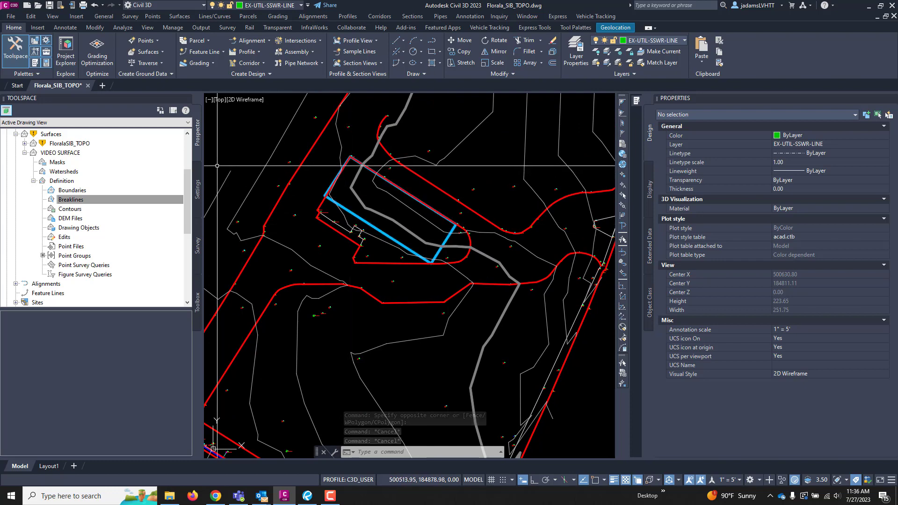
Step: Review the breakline settings of the CDG Survey figure prefix database and close it without changes
left_click(197, 192)
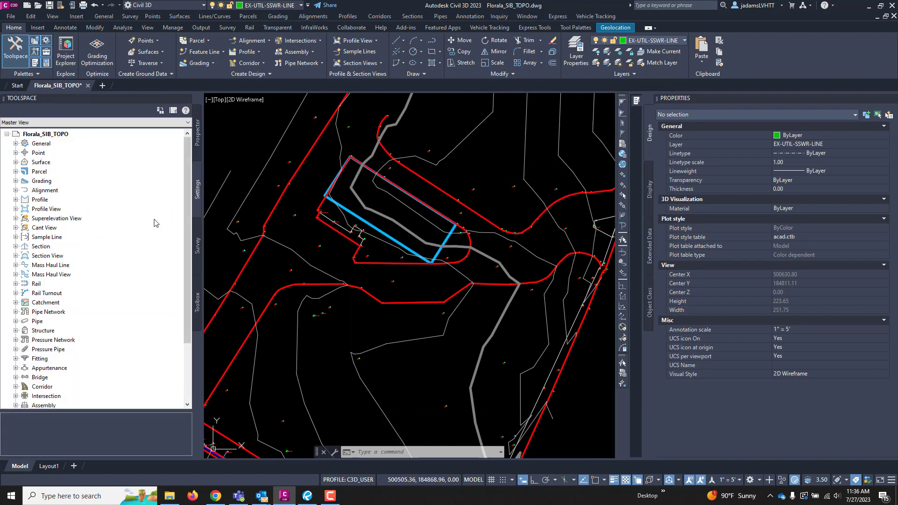
left_click(197, 246)
scroll(46, 258, "down", 1)
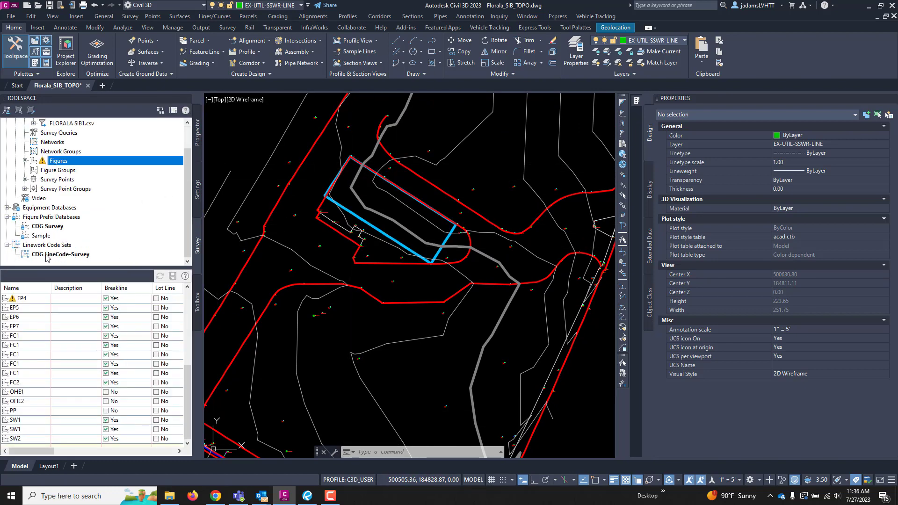
left_click(47, 226)
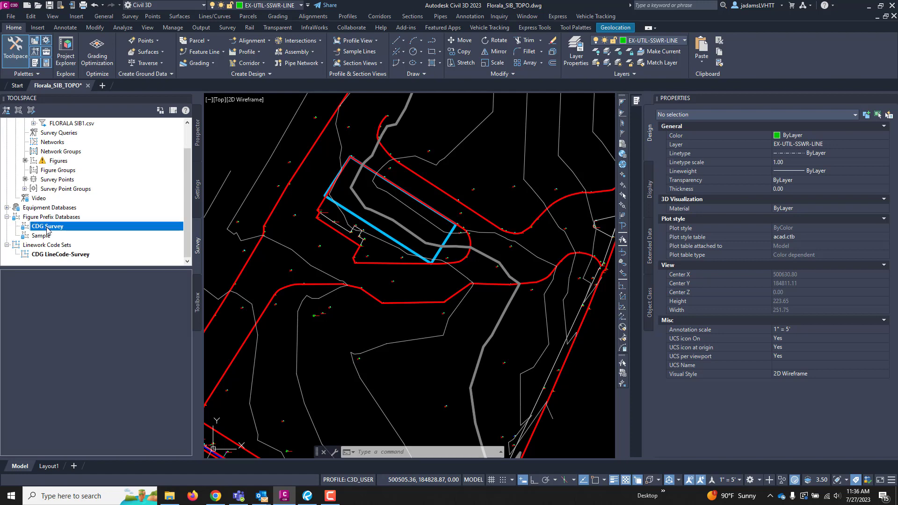
right_click(47, 227)
left_click(107, 232)
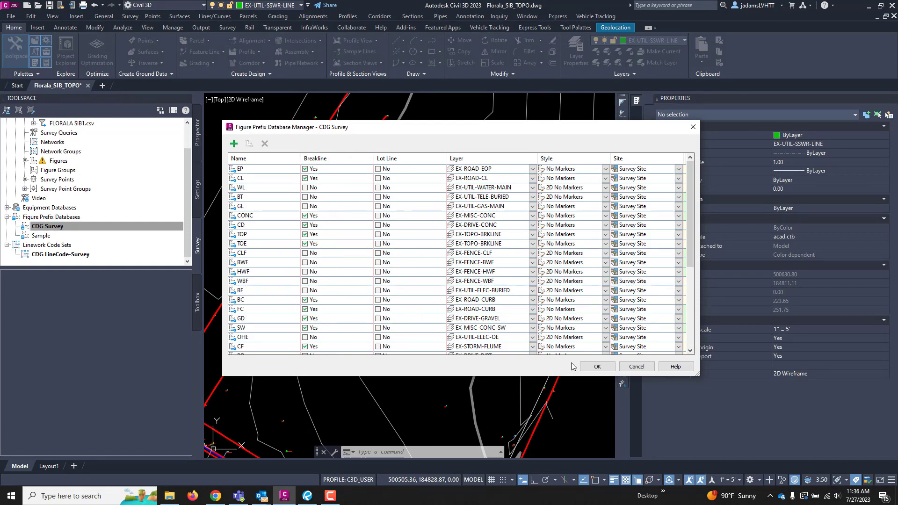
left_click(633, 367)
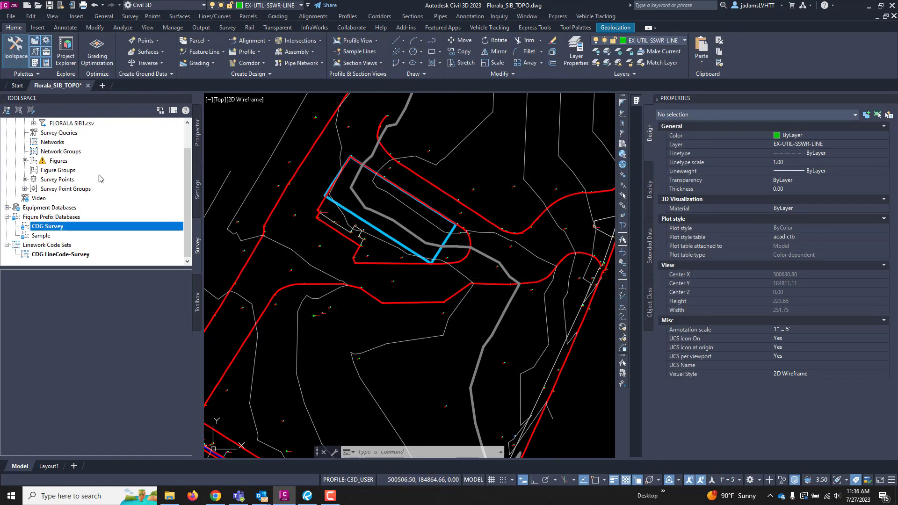
Step: Start creating breaklines from the survey figures in SDB_FloralaSIB and review which figures are flagged as breaklines
scroll(58, 179, "up", 1)
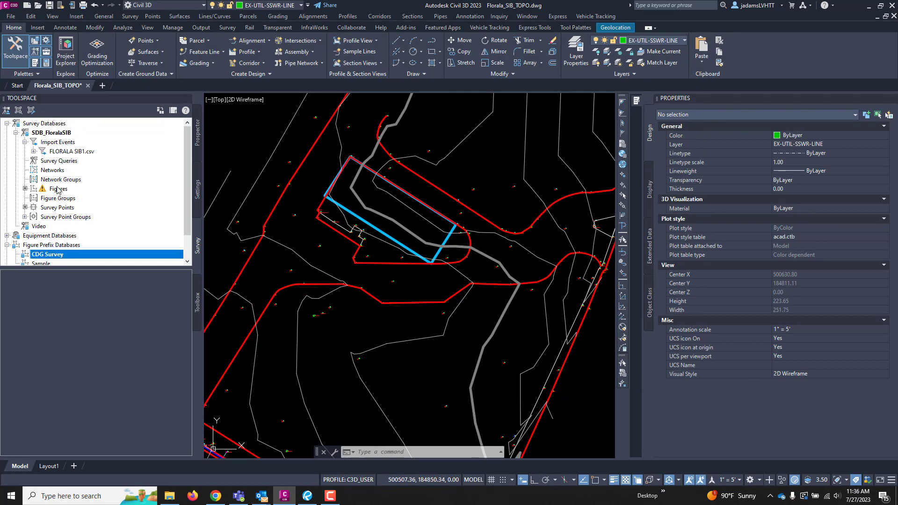
left_click(58, 189)
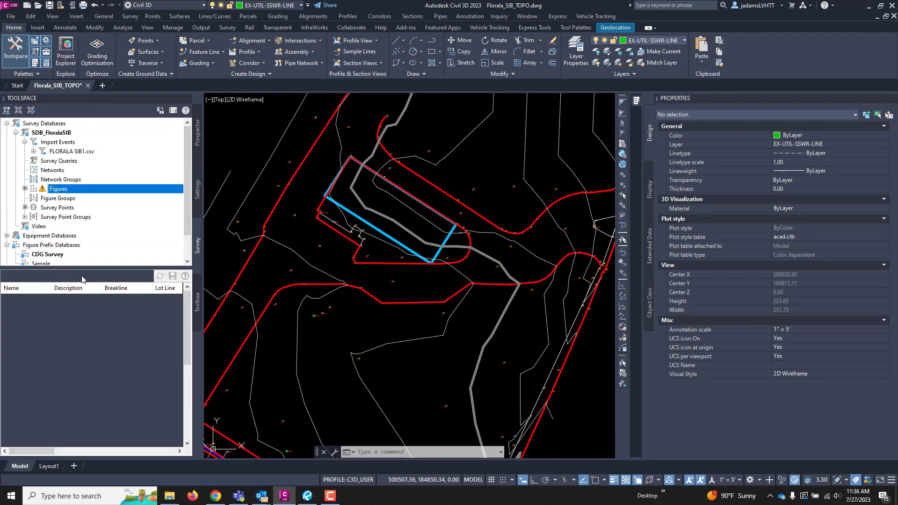
right_click(64, 190)
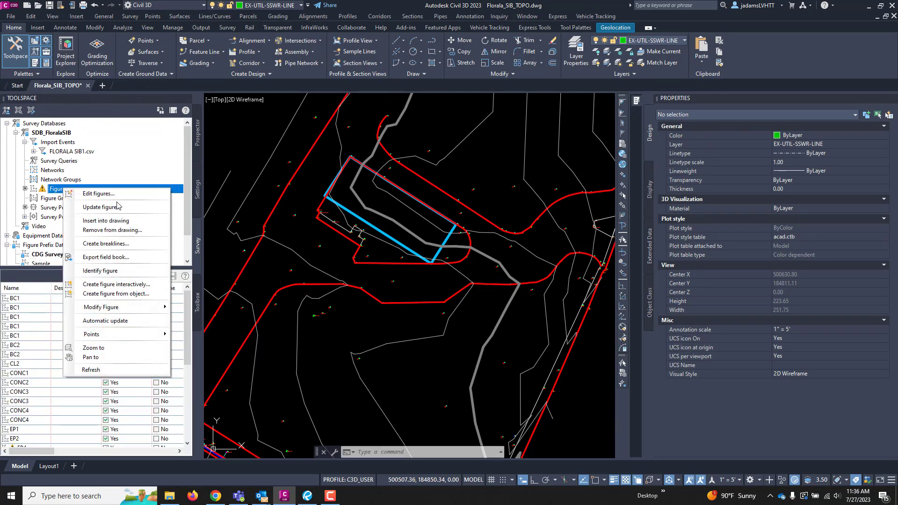
left_click(105, 244)
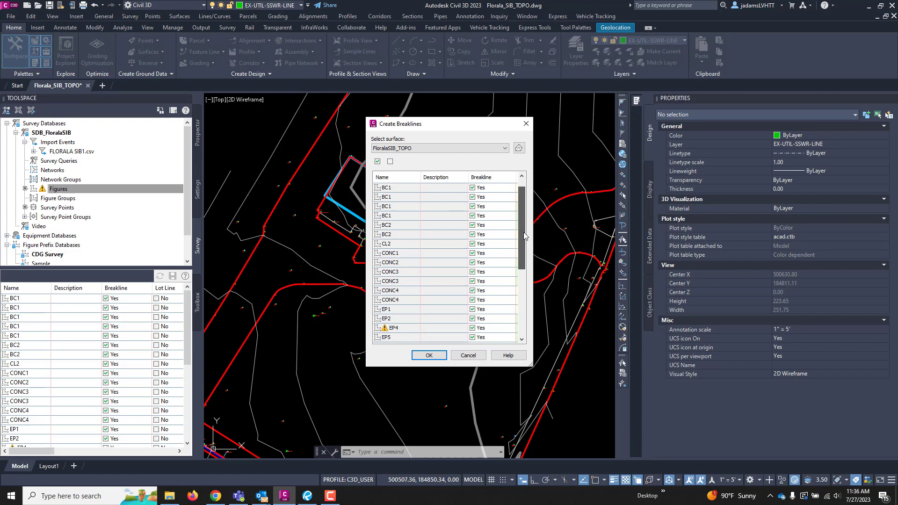
left_click_drag(524, 237, 526, 325)
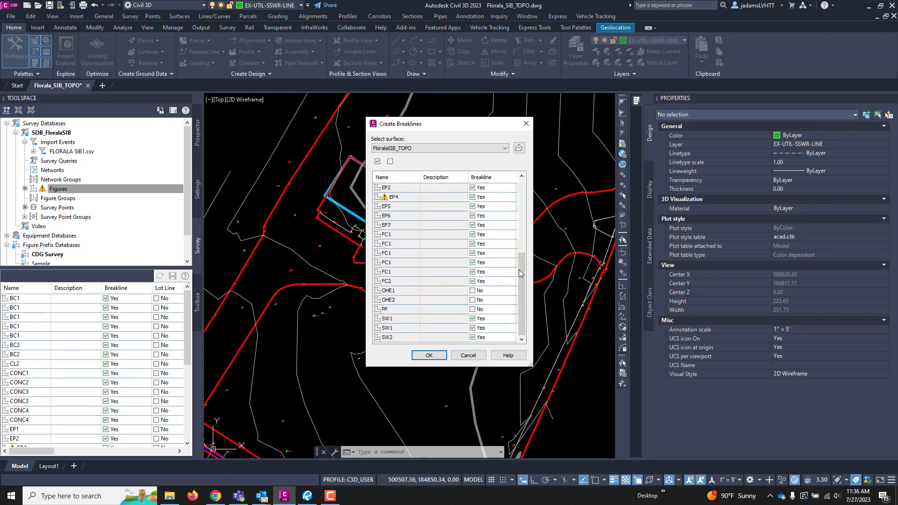
left_click_drag(521, 273, 524, 187)
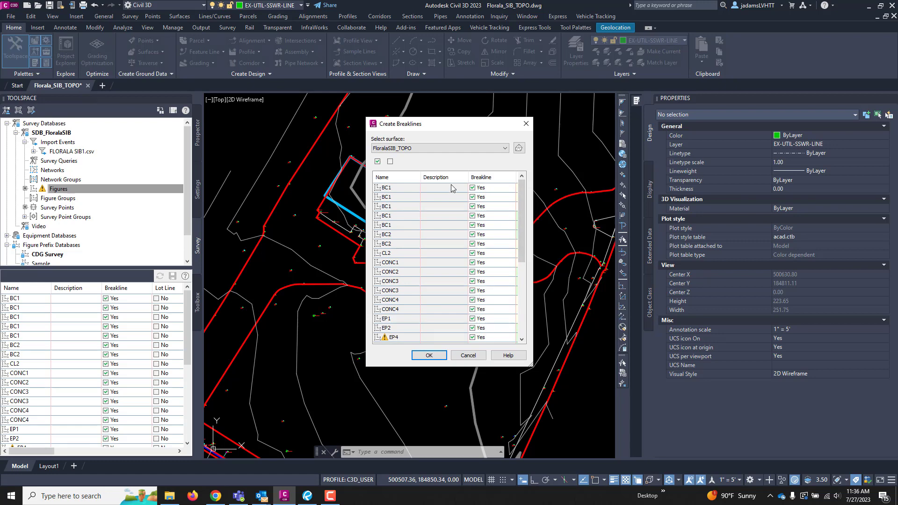
Step: Add the flagged figures to VIDEO SURFACE as Standard breaklines described as survey figures, and close the event list
left_click(433, 152)
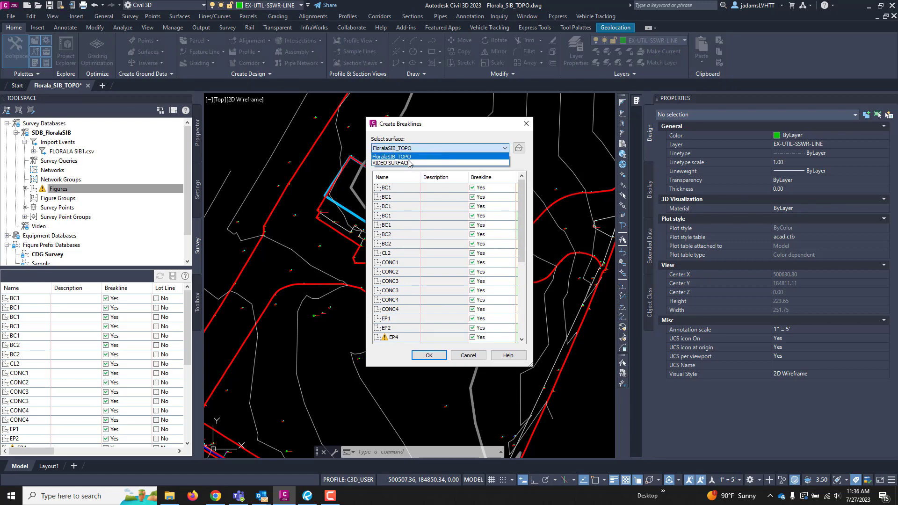
left_click(431, 173)
left_click(429, 356)
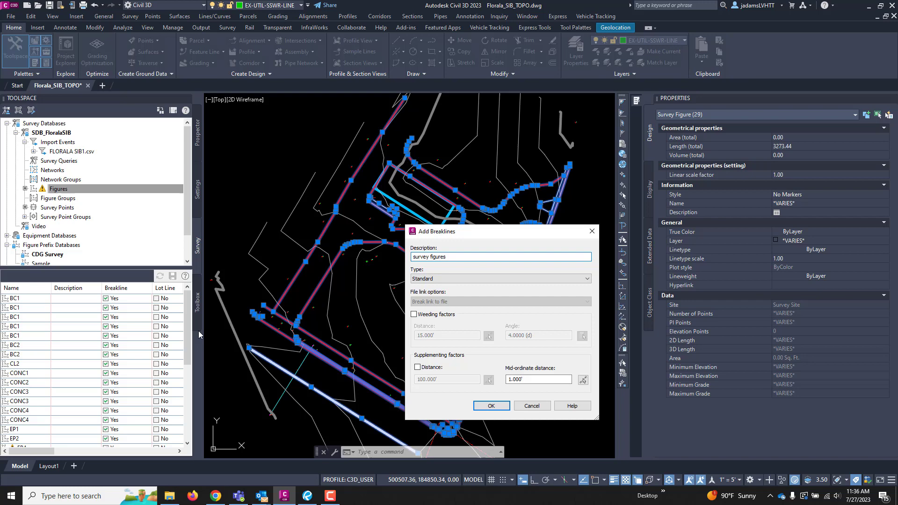
left_click(489, 406)
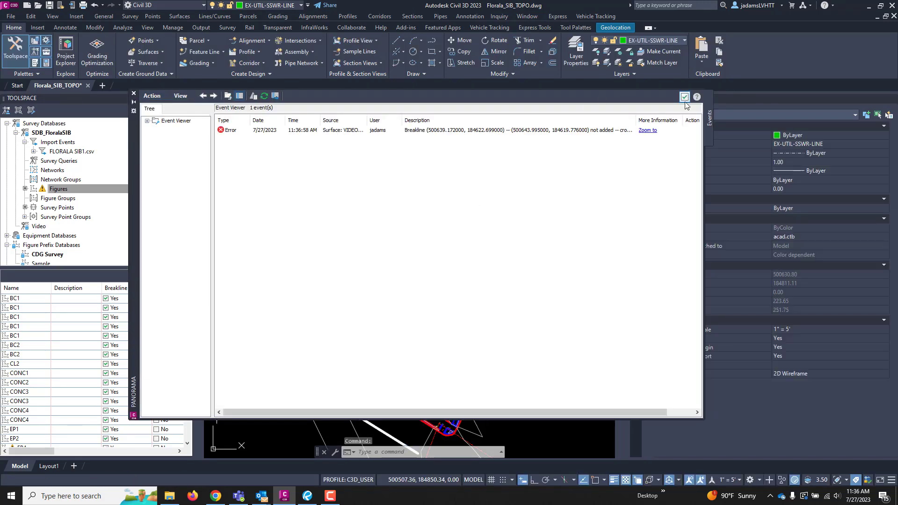
left_click(684, 97)
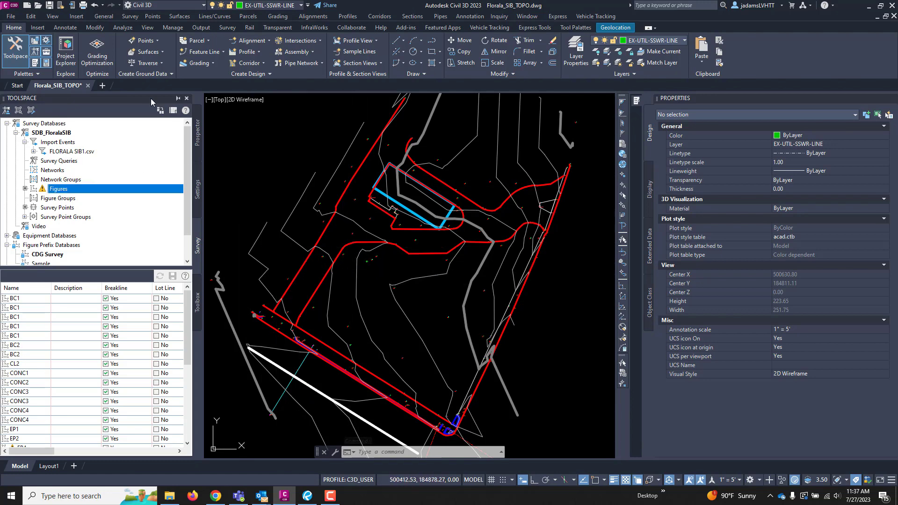
Step: Rebuild VIDEO SURFACE with its new survey-figure breaklines and close the event list
left_click(198, 143)
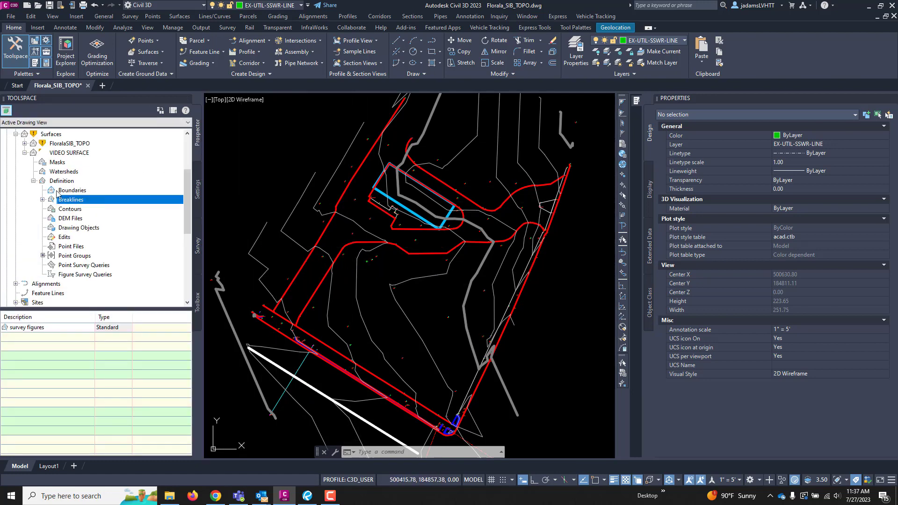
scroll(481, 248, "up", 3)
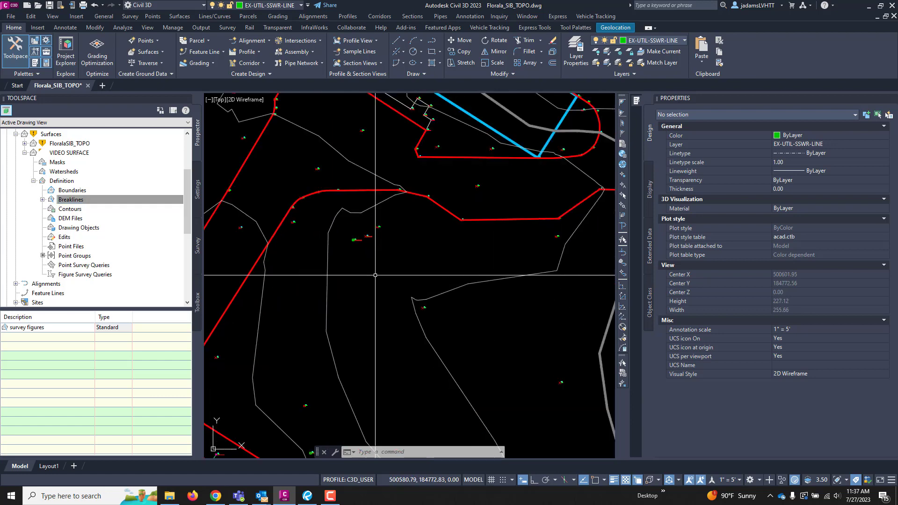
scroll(482, 249, "down", 3)
scroll(481, 248, "up", 4)
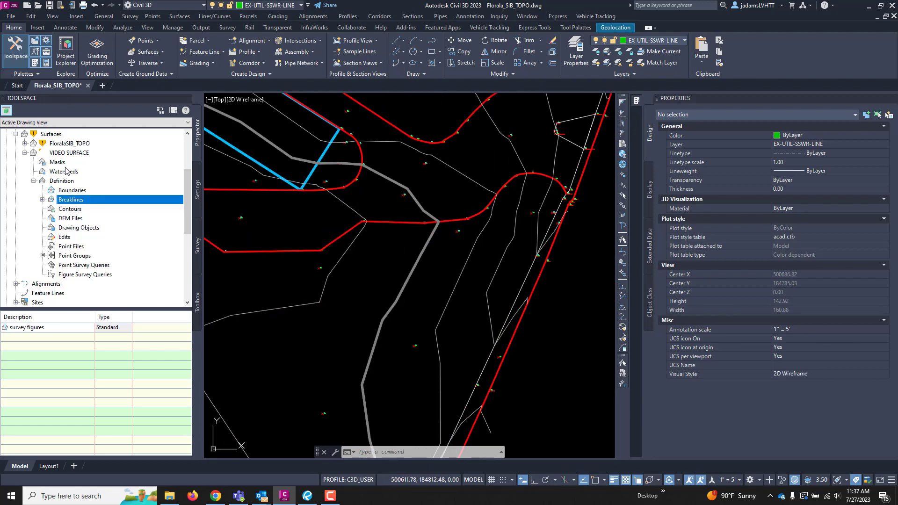
right_click(71, 153)
left_click(154, 185)
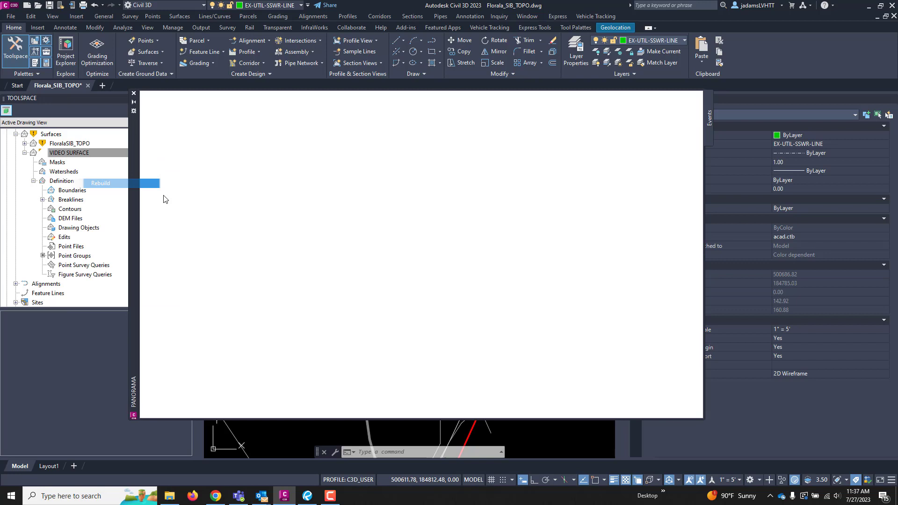
left_click(684, 97)
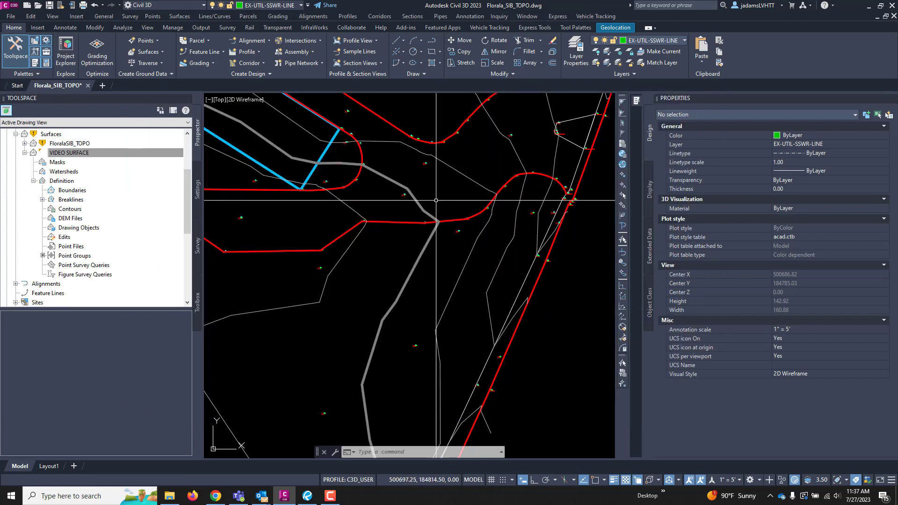
Step: Examine the rebuilt surface contours where they cross the edge-of-pavement figures and across the rest of the site
scroll(469, 279, "up", 5)
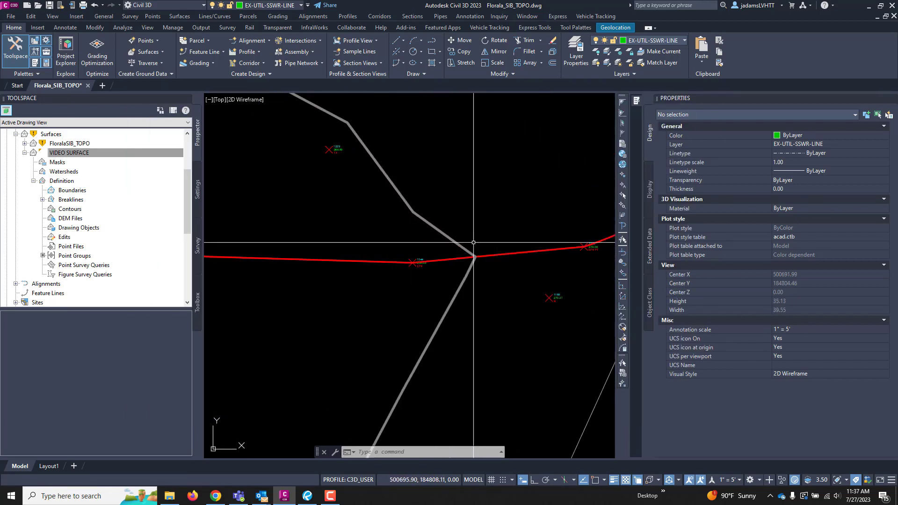
scroll(450, 225, "down", 10)
scroll(450, 225, "down", 2)
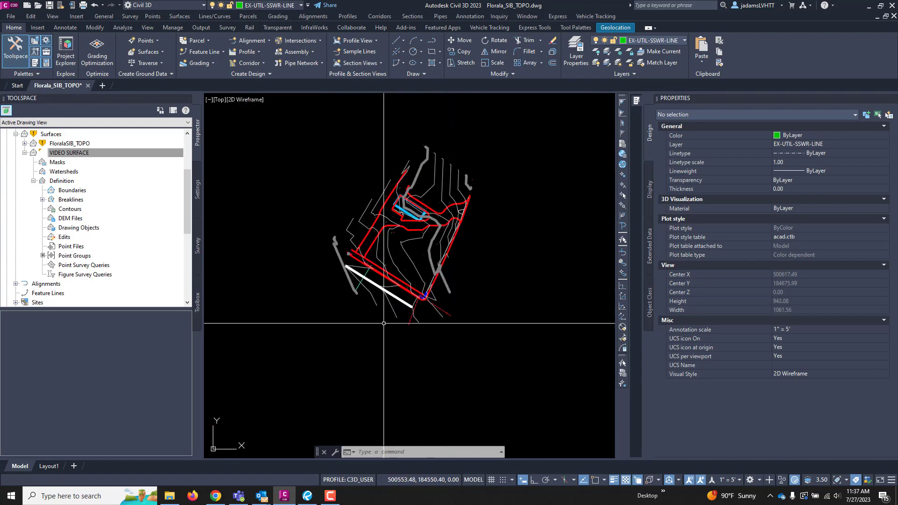
scroll(382, 280, "up", 10)
scroll(387, 316, "down", 10)
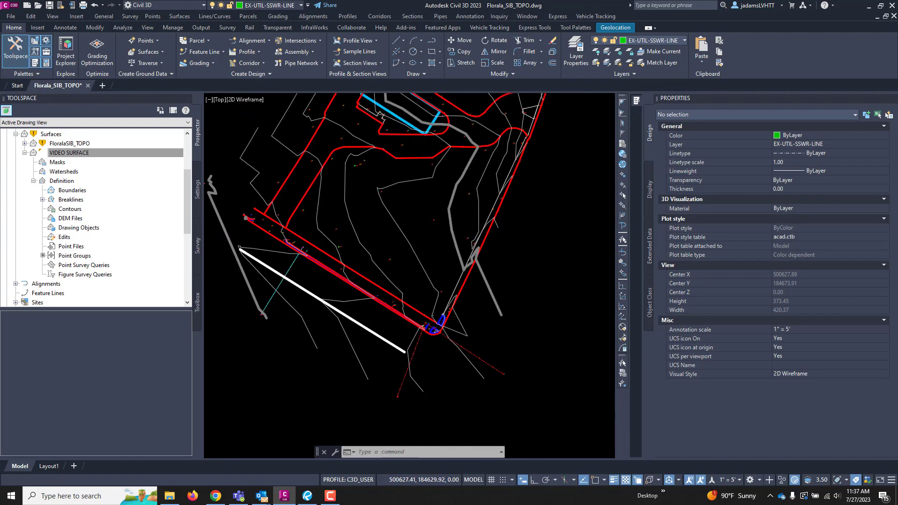
scroll(355, 290, "up", 8)
scroll(325, 268, "down", 8)
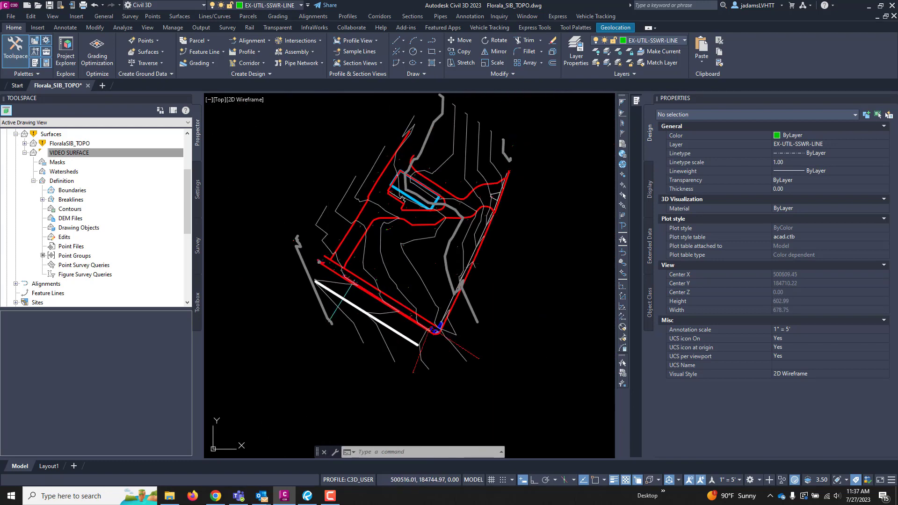
key("Escape")
scroll(429, 370, "up", 2)
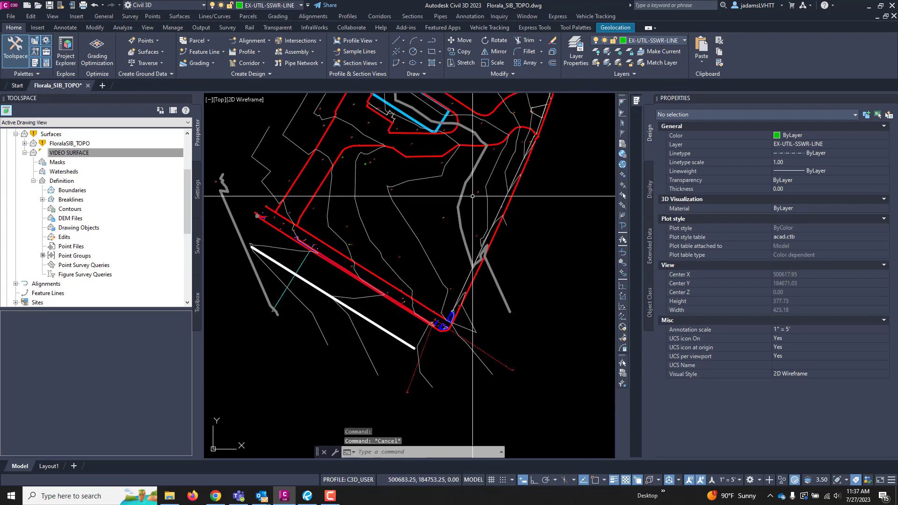
scroll(403, 285, "up", 2)
scroll(392, 266, "down", 2)
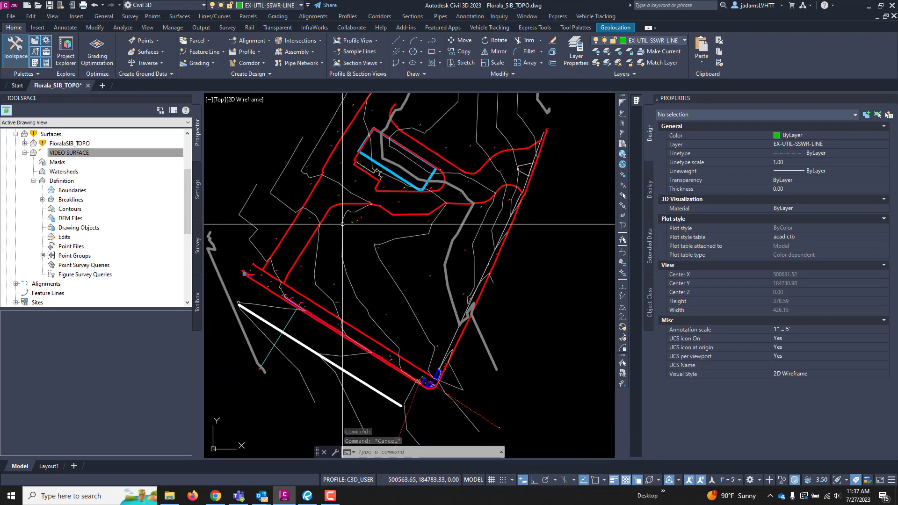
scroll(391, 262, "up", 6)
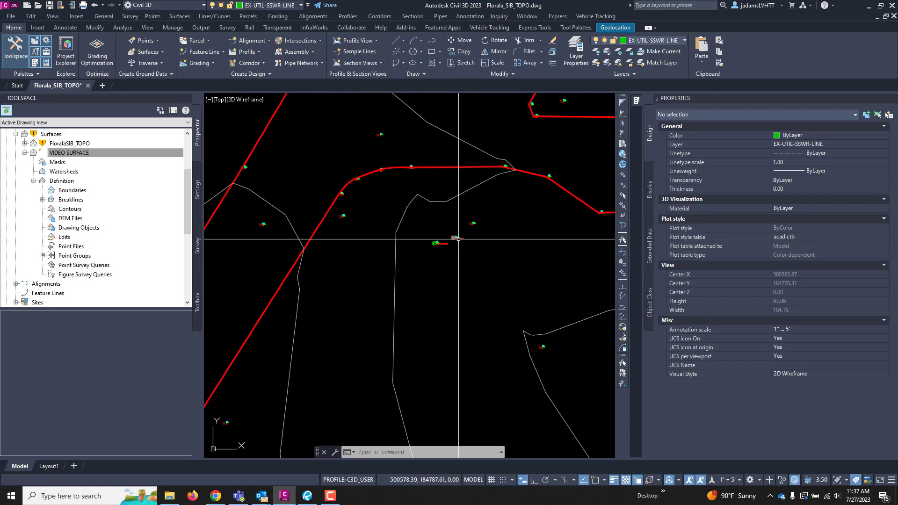
scroll(364, 261, "down", 2)
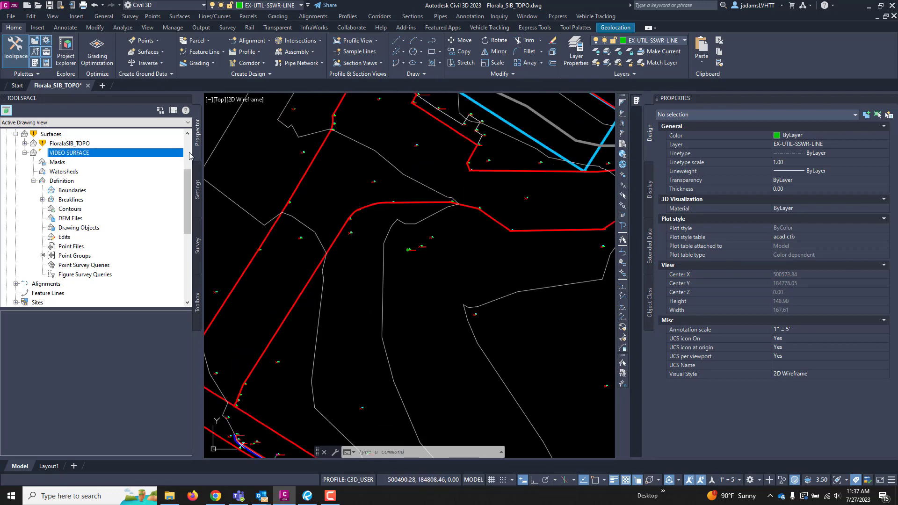
Step: List the survey points contained in the TOPO point group
scroll(147, 143, "up", 3)
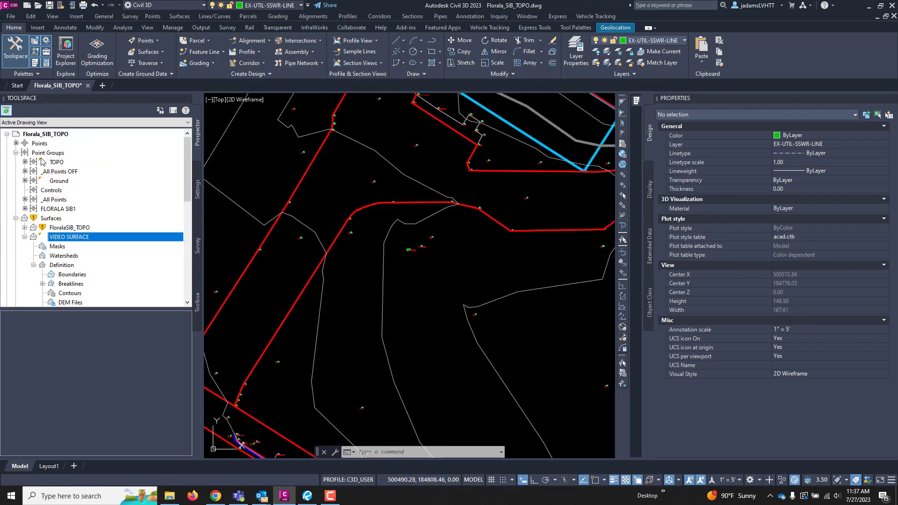
left_click(70, 164)
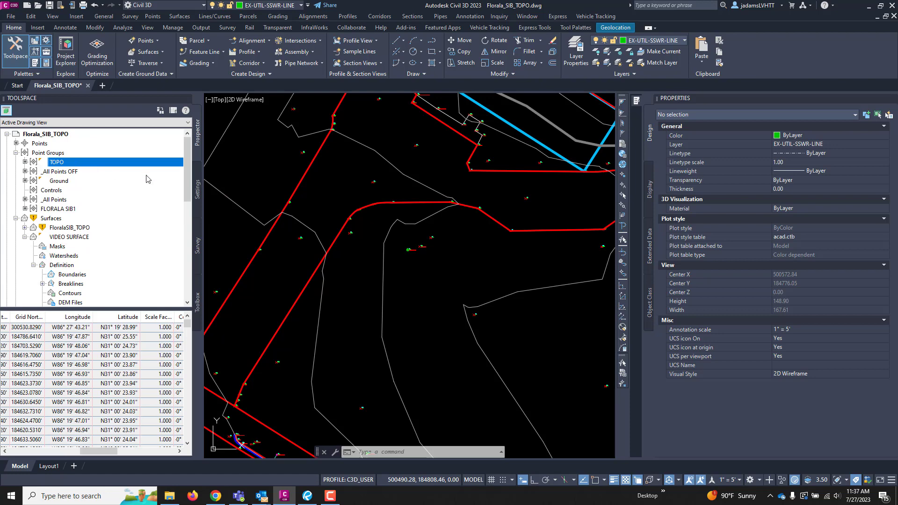
left_click(367, 255)
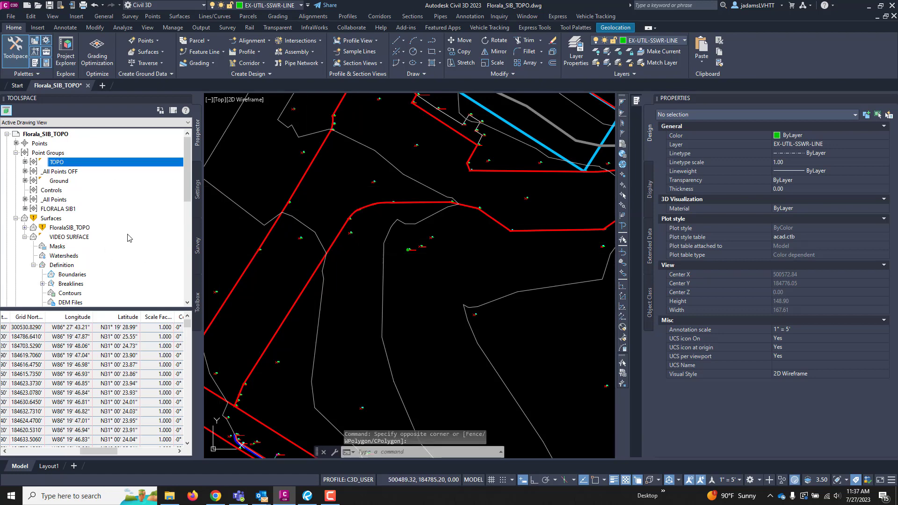
Step: Inspect edge-of-pavement figure EP4, clear its selection, and examine the contours crossing it and the neighbouring figures
left_click(475, 189)
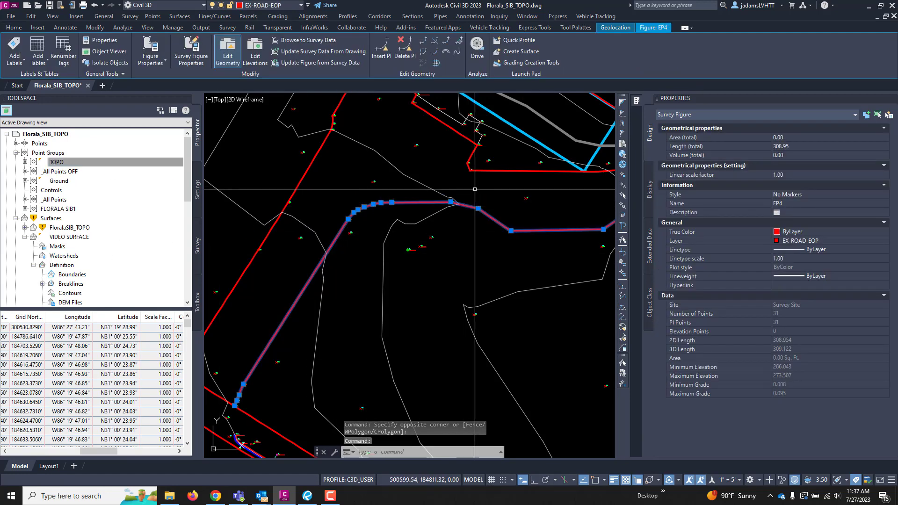
scroll(475, 189, "down", 4)
key("Escape")
key("Escape")
scroll(418, 242, "up", 6)
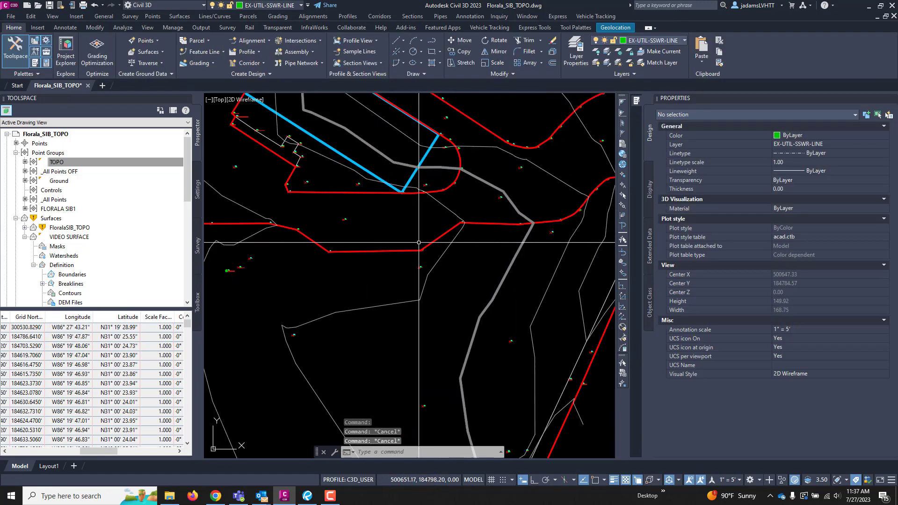
scroll(418, 242, "down", 4)
scroll(422, 305, "up", 4)
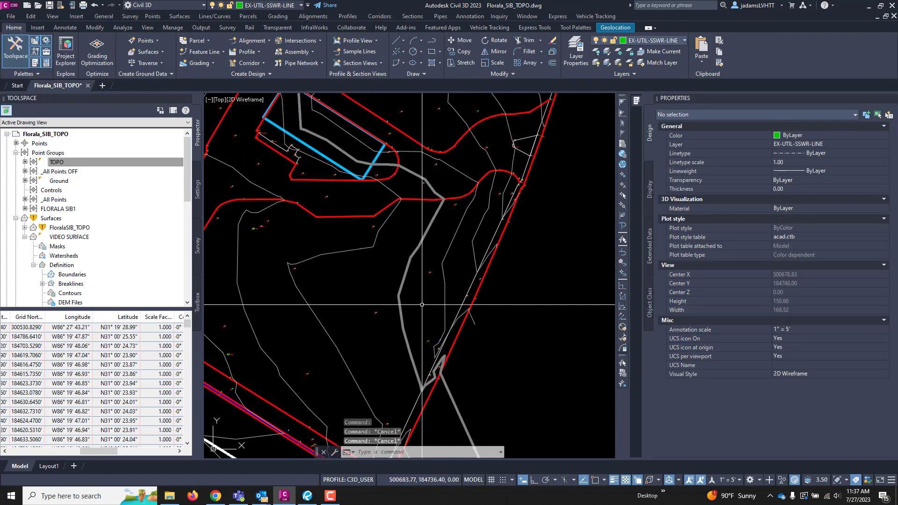
scroll(422, 305, "down", 4)
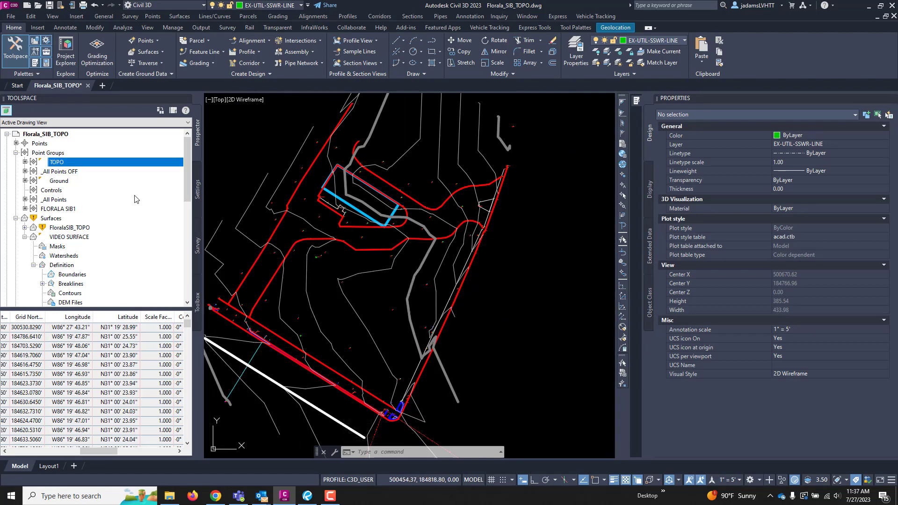
Step: Review the individual breaklines in the survey figures set of VIDEO SURFACE, widening the description column to read their full names
left_click(70, 284)
left_click(88, 294)
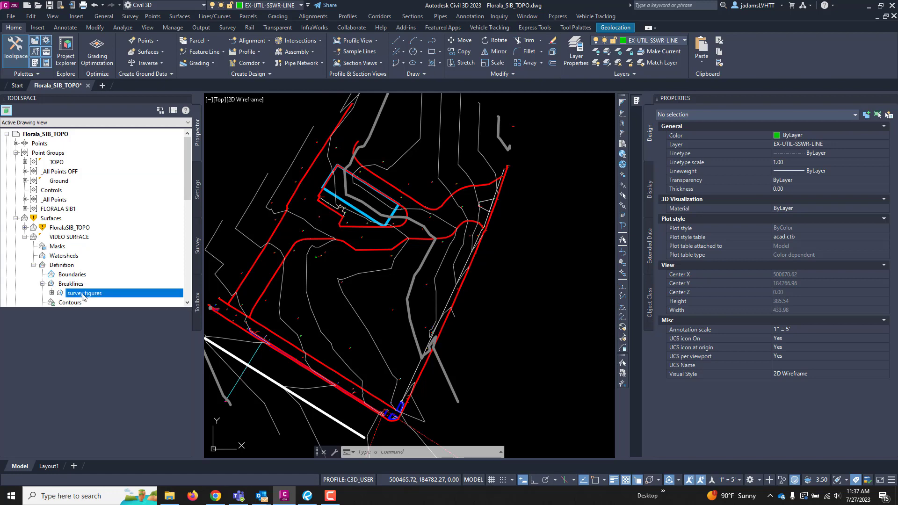
left_click(71, 285)
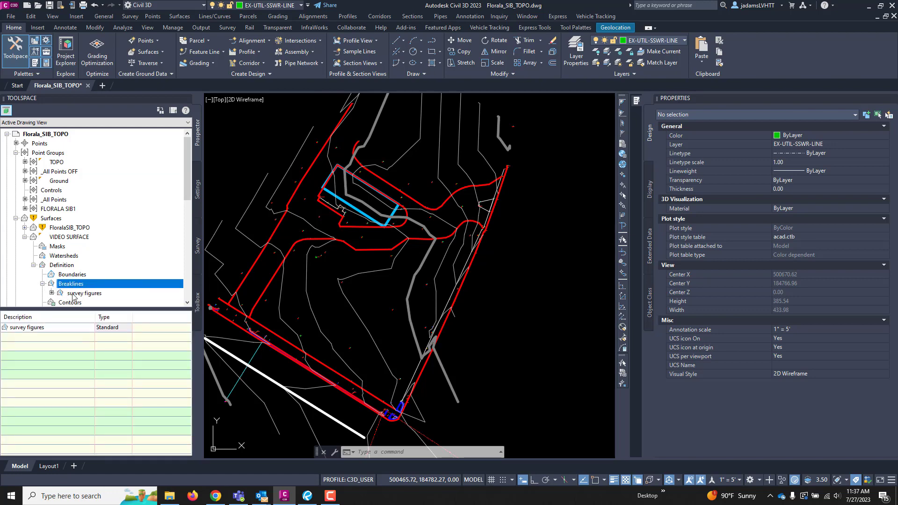
left_click(87, 293)
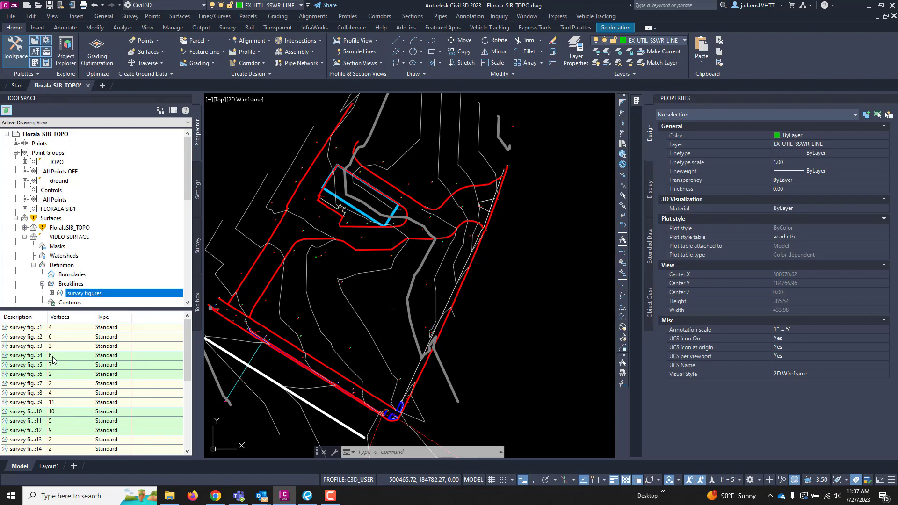
scroll(52, 359, "down", 5)
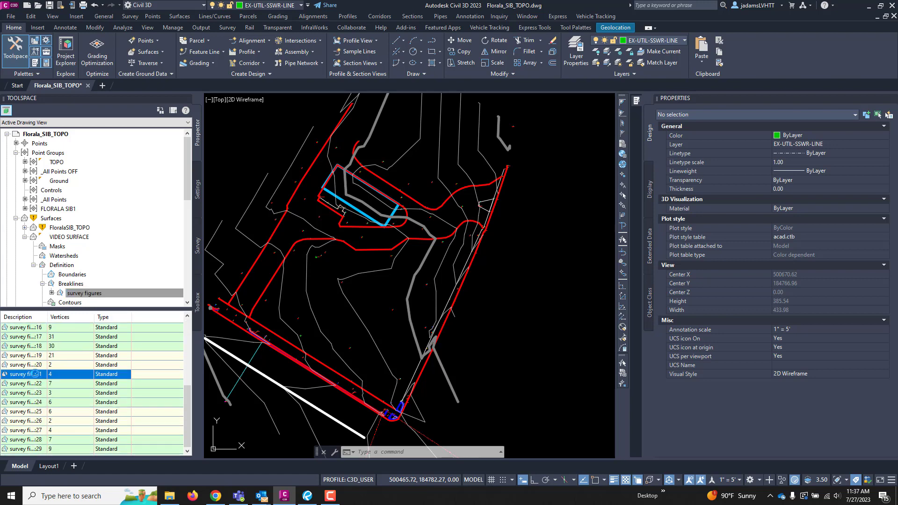
right_click(37, 377)
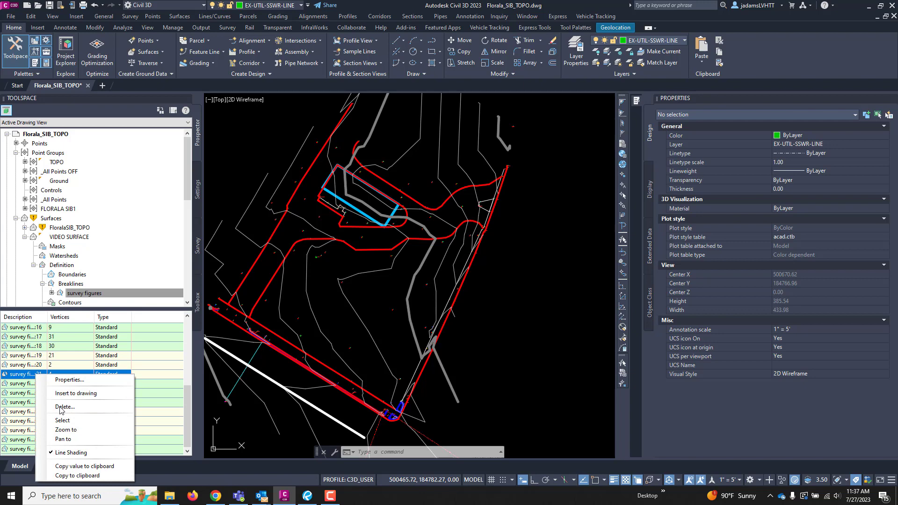
left_click(84, 297)
left_click_drag(47, 317, 80, 317)
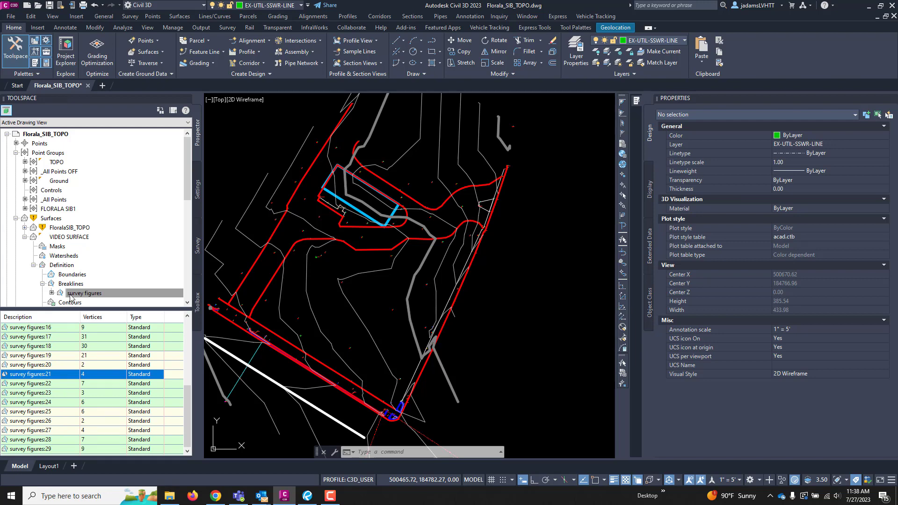
Step: Examine the contours at the bend in the edge of pavement and check the surface elevations beside it
left_click(317, 272)
key("Escape")
scroll(357, 222, "up", 6)
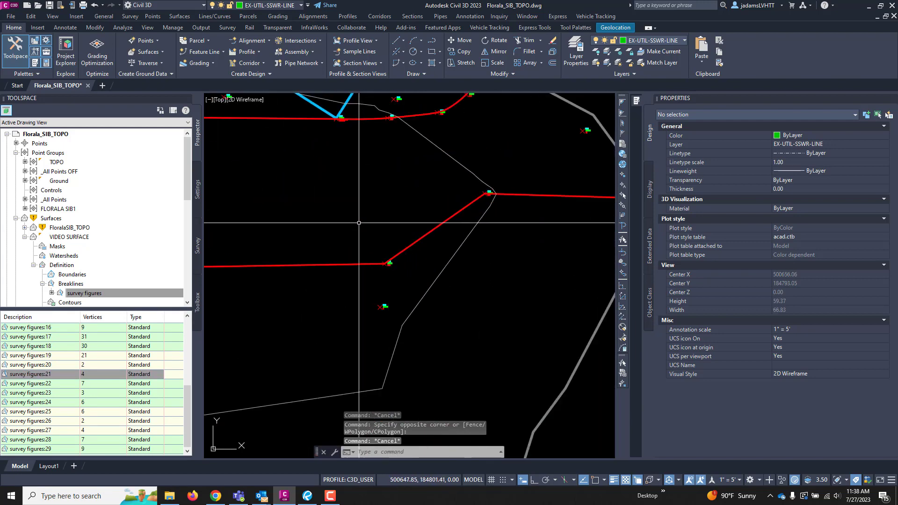
scroll(357, 222, "down", 4)
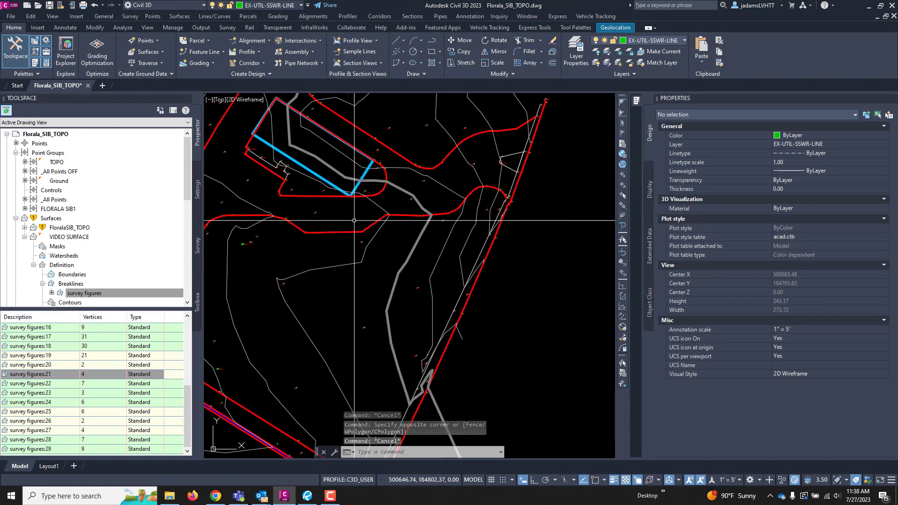
mouse_move(339, 221)
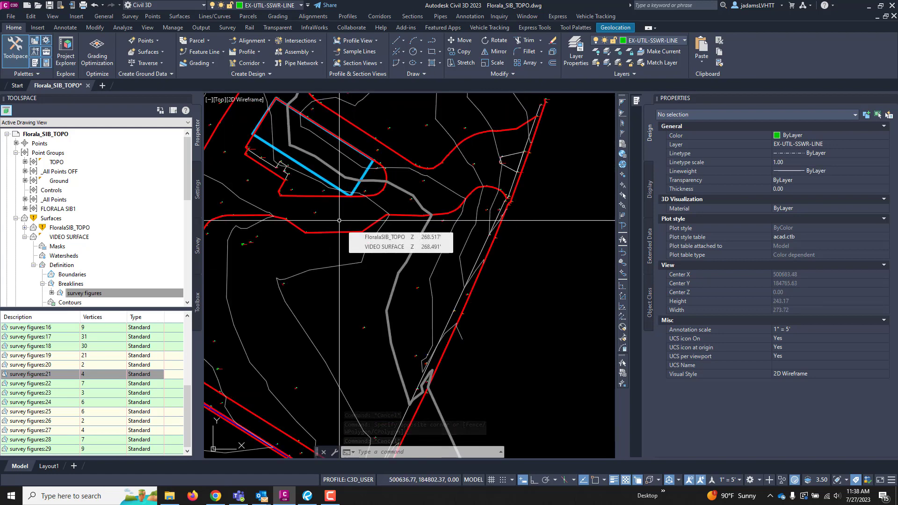